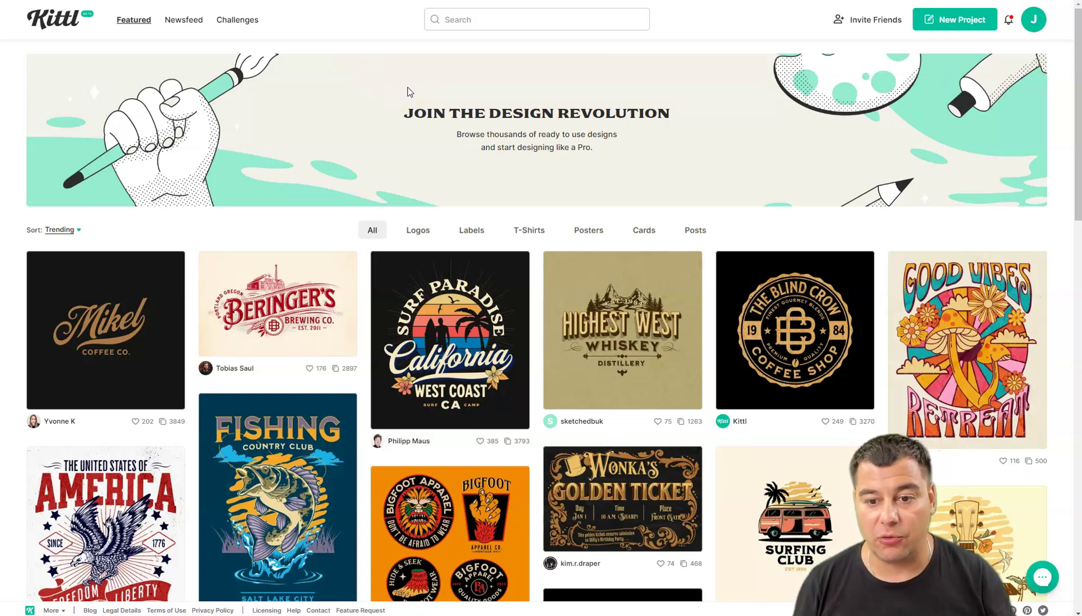
# - Scroll through the Featured gallery designs and back up
pyautogui.scroll(-3, 597, 325)
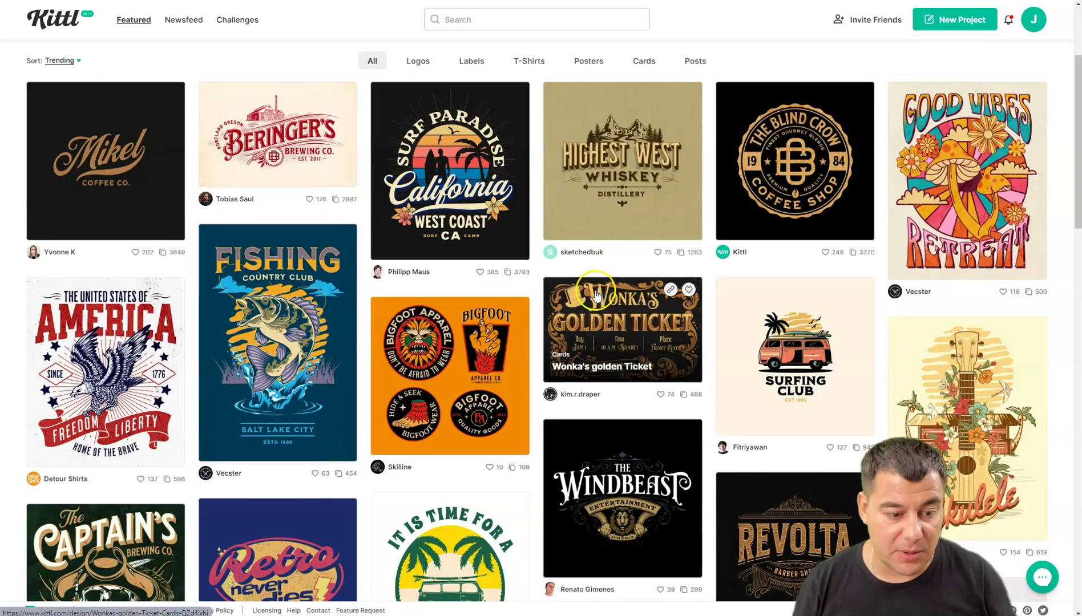
pyautogui.scroll(-2, 596, 295)
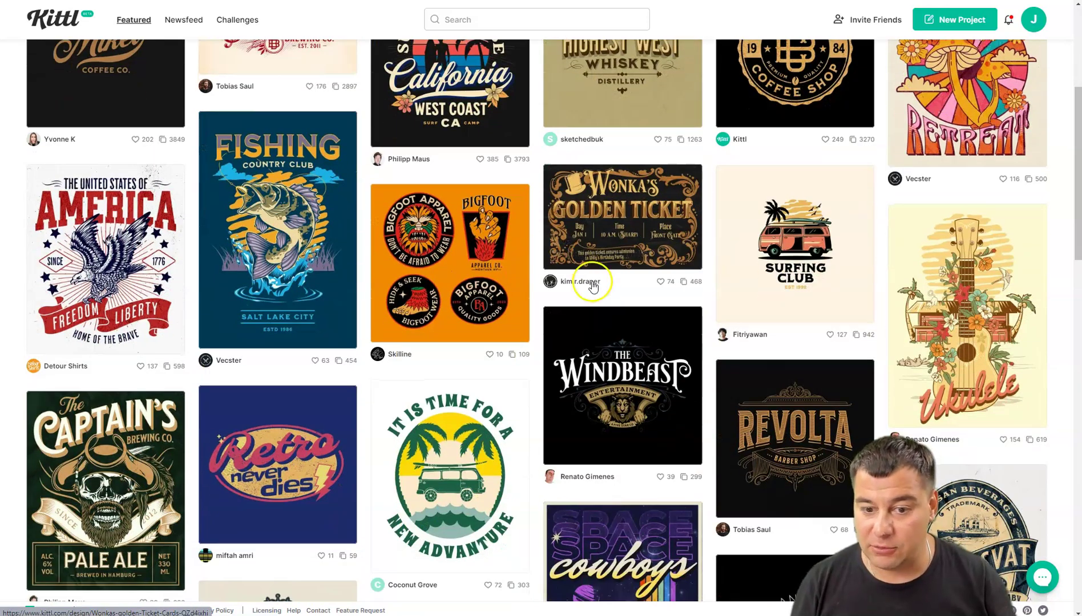
pyautogui.scroll(-3, 592, 286)
pyautogui.scroll(-3, 592, 286)
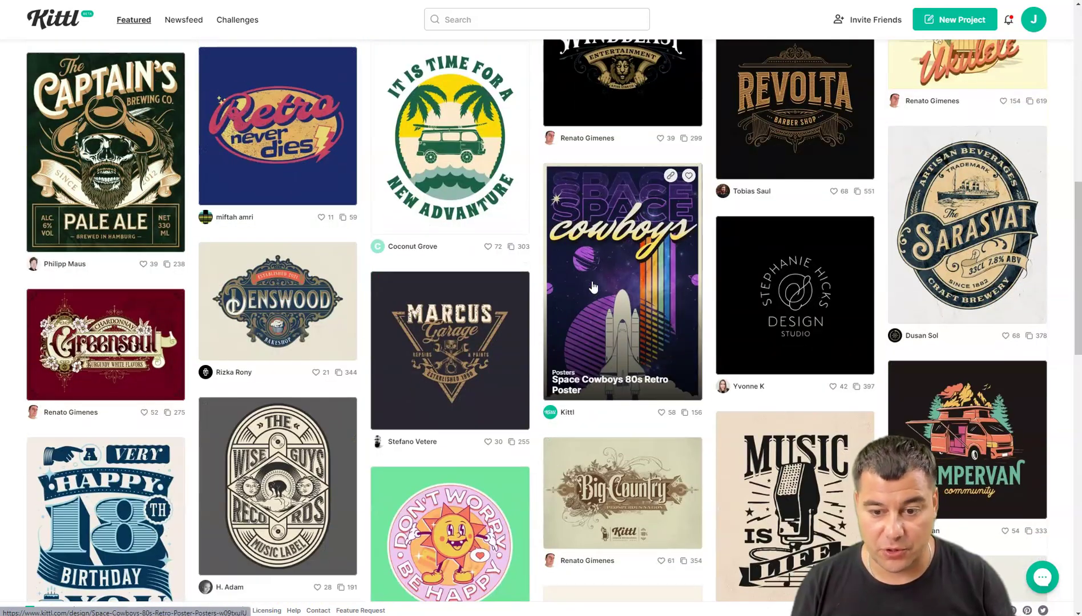
pyautogui.scroll(-7, 594, 287)
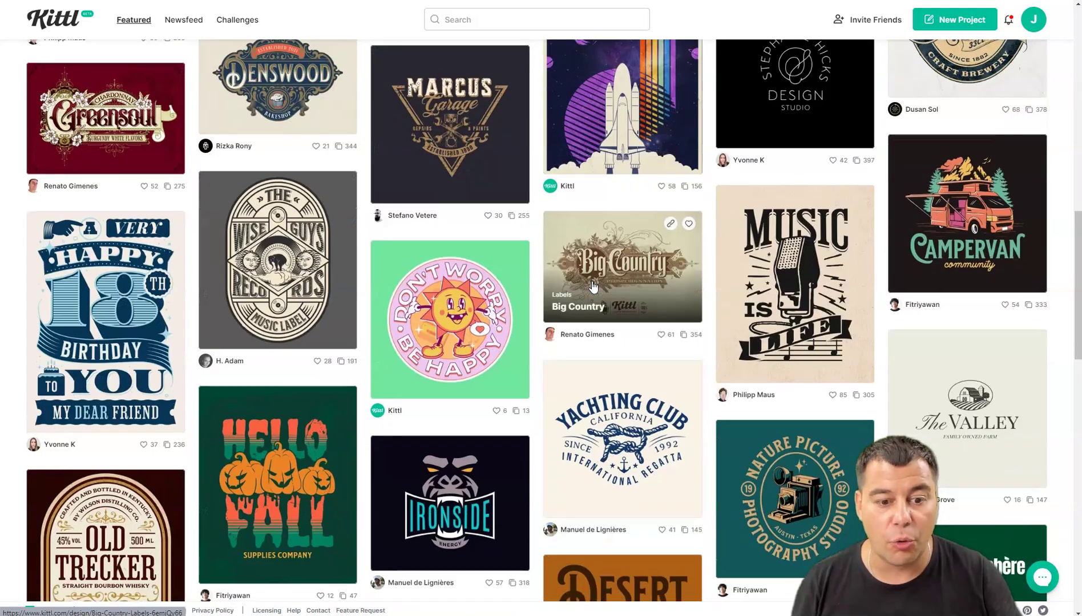
pyautogui.scroll(-6, 594, 286)
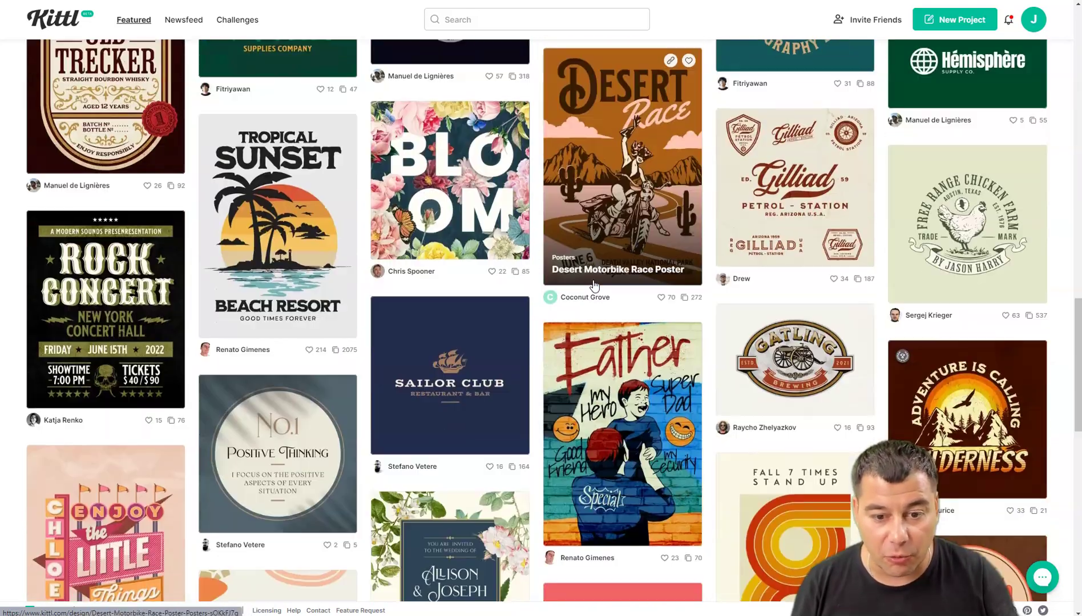
pyautogui.scroll(-3, 593, 285)
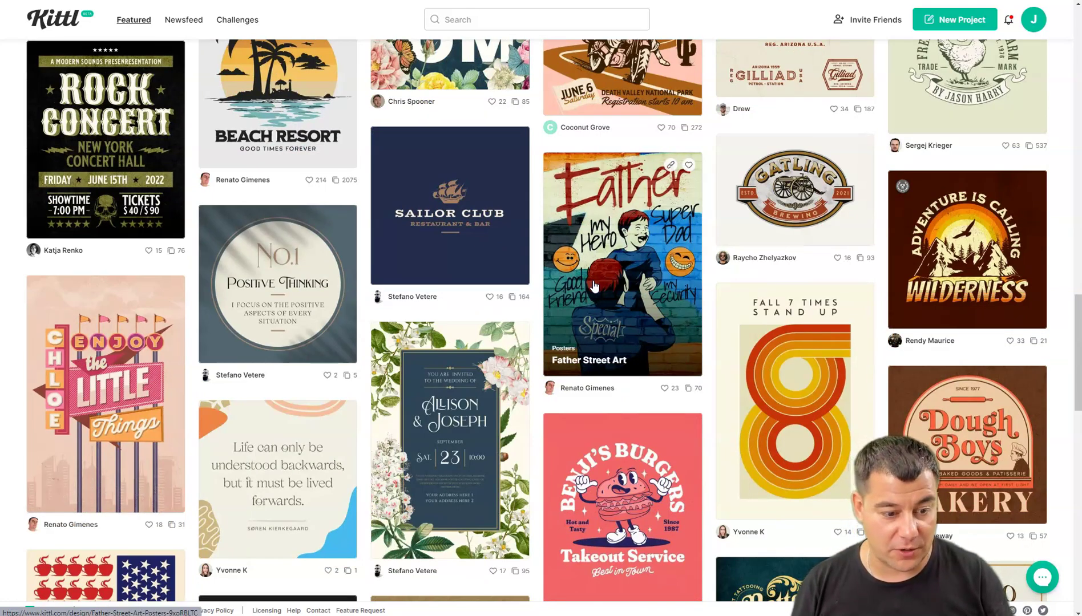
pyautogui.scroll(16, 593, 286)
pyautogui.scroll(9, 594, 286)
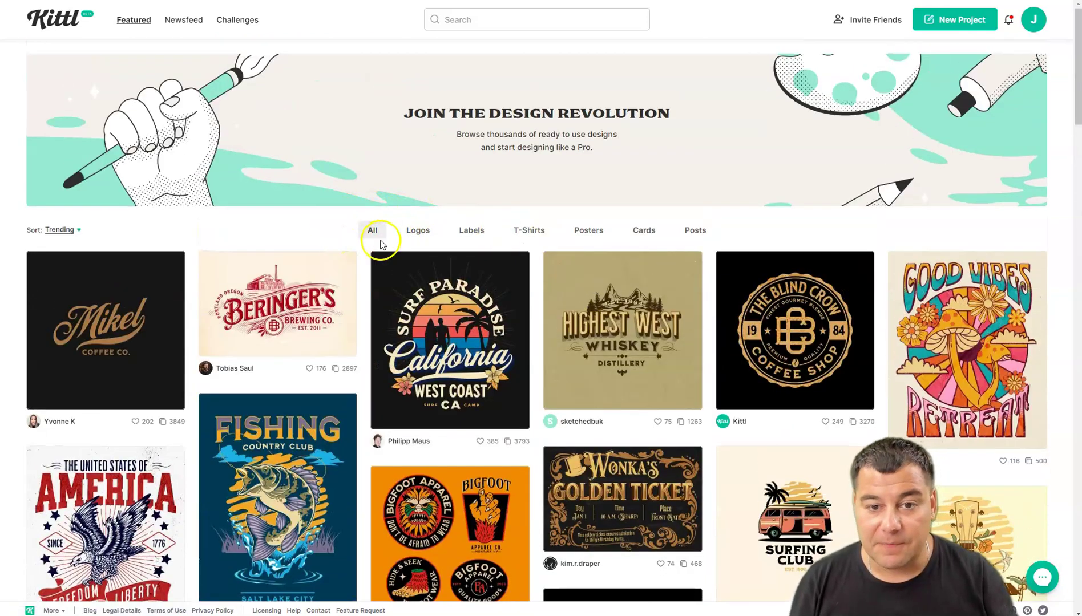
# - Filter the Featured gallery to Logos and browse the logo designs
pyautogui.click(422, 230)
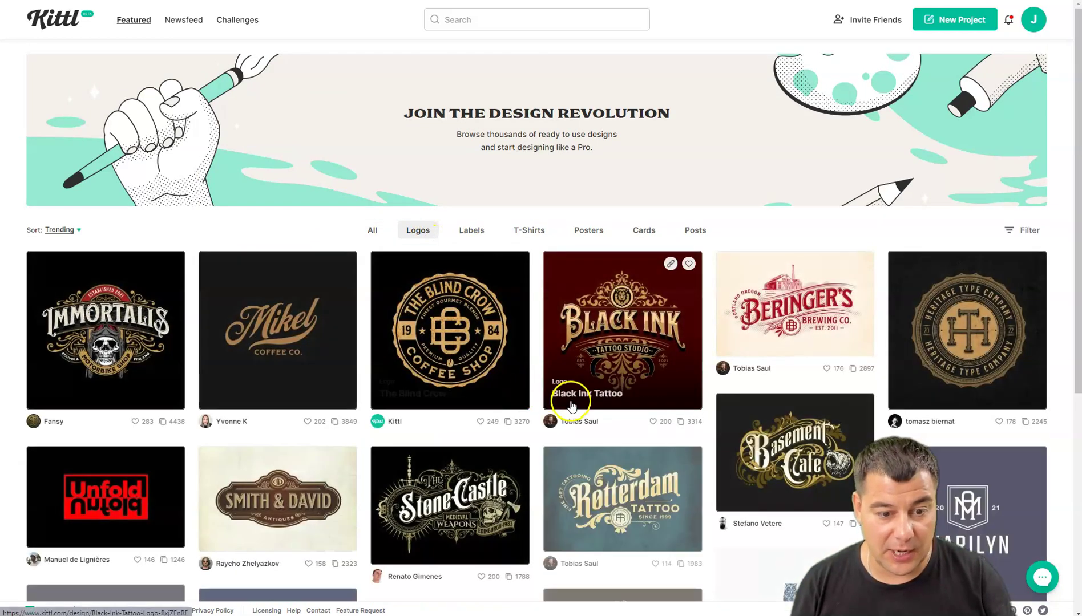
pyautogui.scroll(-4, 575, 396)
pyautogui.scroll(-3, 576, 394)
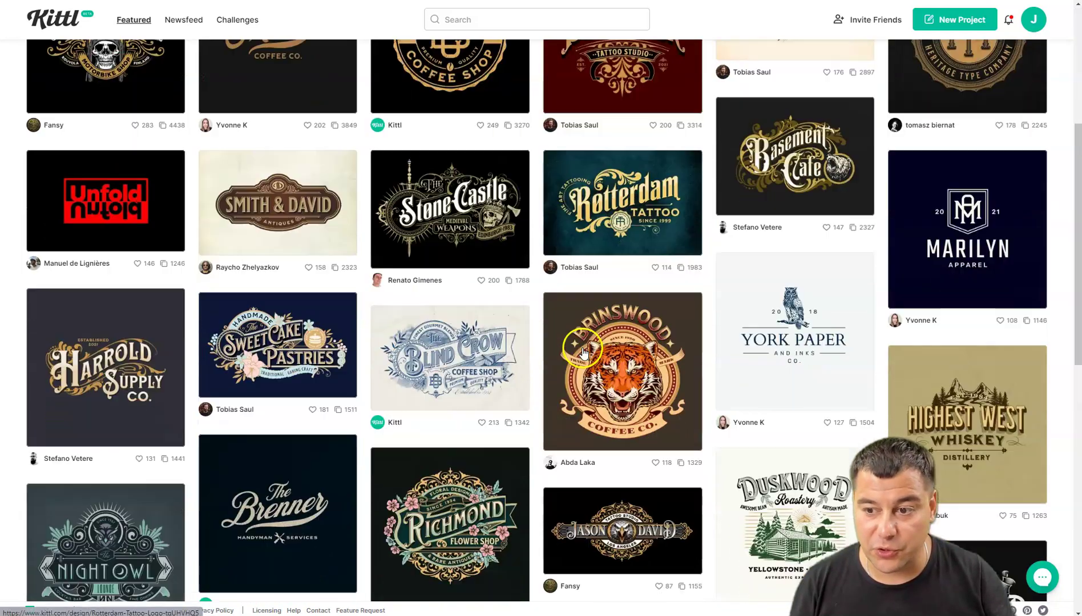
pyautogui.scroll(-5, 583, 354)
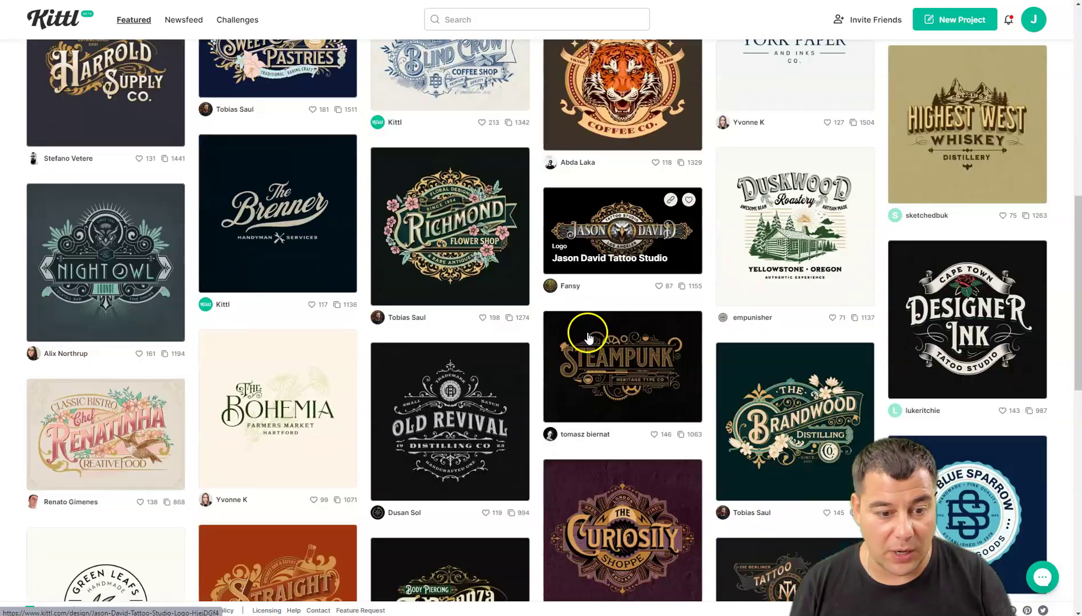
pyautogui.scroll(-3, 593, 328)
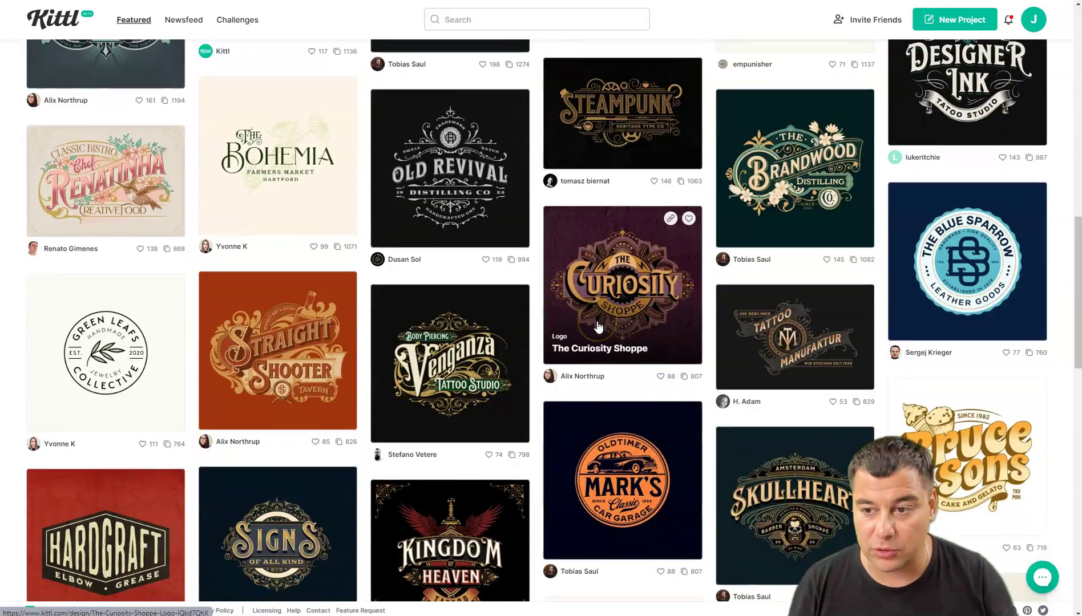
pyautogui.scroll(-3, 598, 325)
pyautogui.scroll(-4, 597, 324)
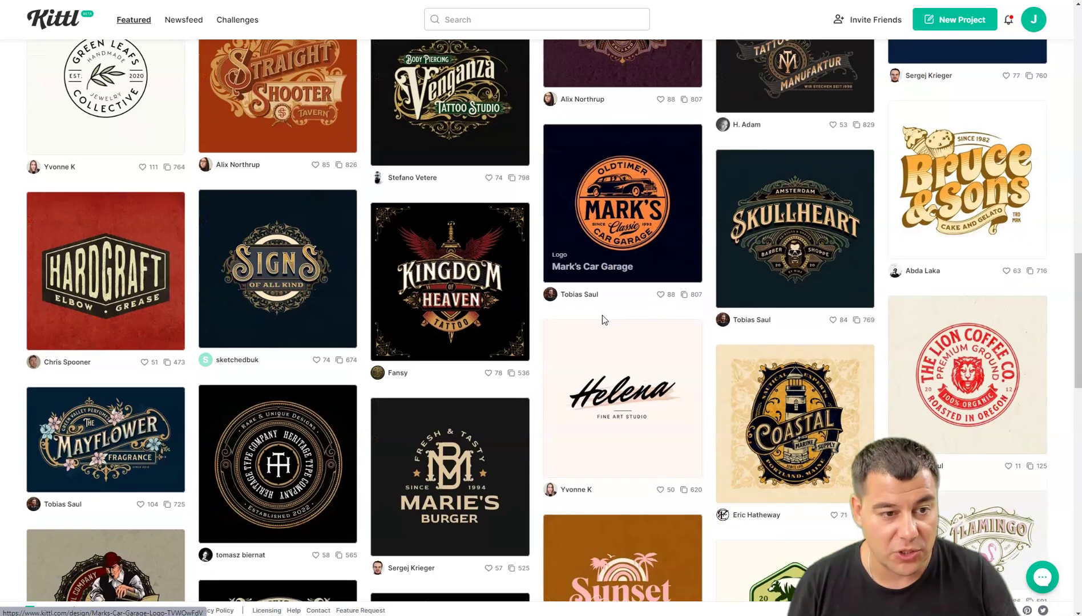
pyautogui.scroll(-1, 602, 320)
pyautogui.scroll(-3, 603, 321)
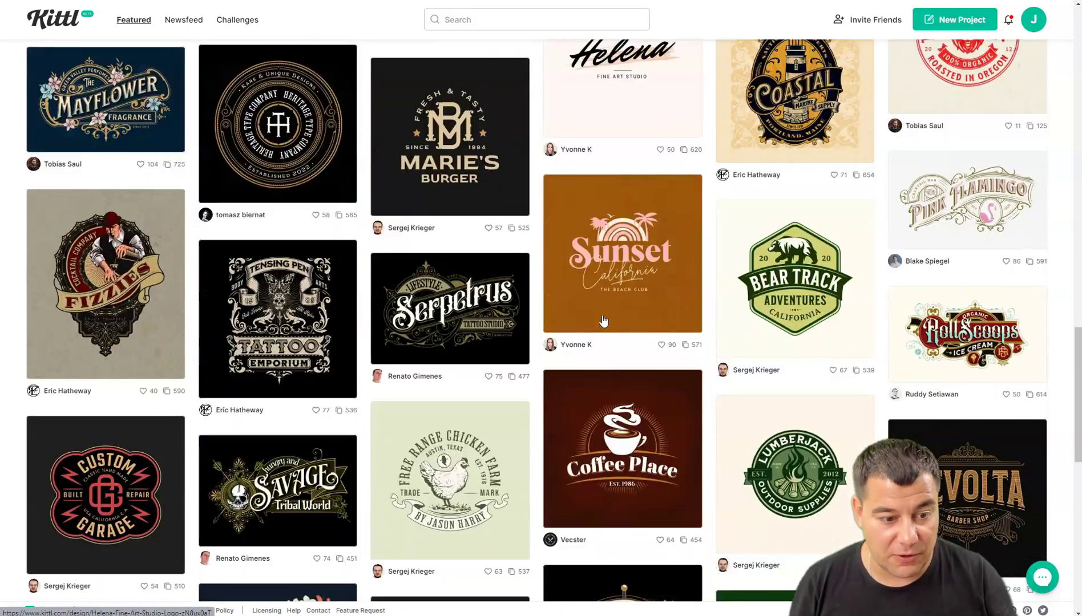
pyautogui.scroll(-4, 603, 319)
pyautogui.scroll(-3, 606, 317)
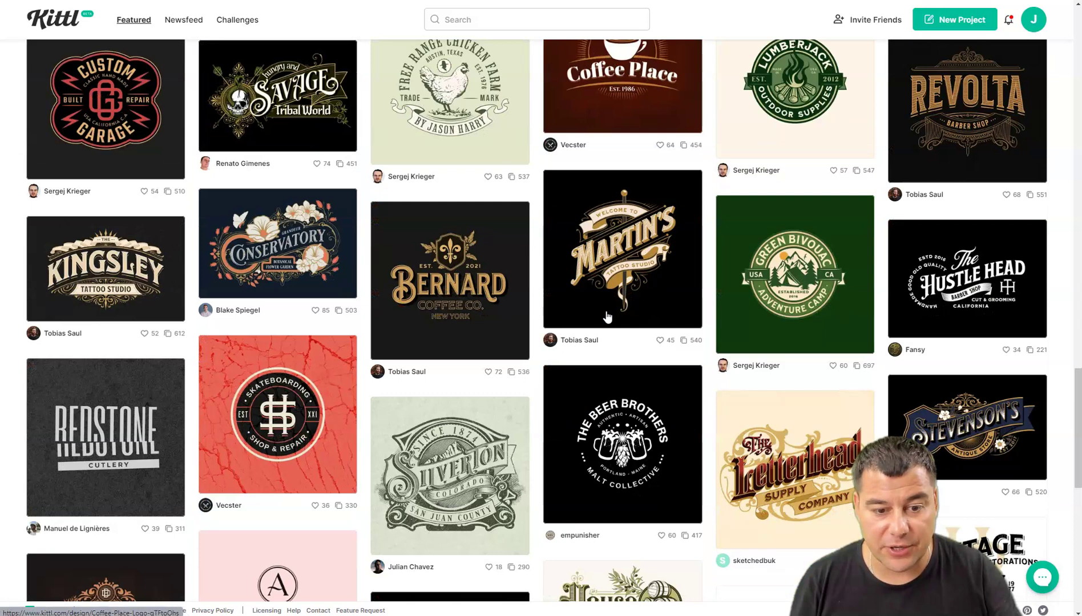
pyautogui.scroll(20, 607, 317)
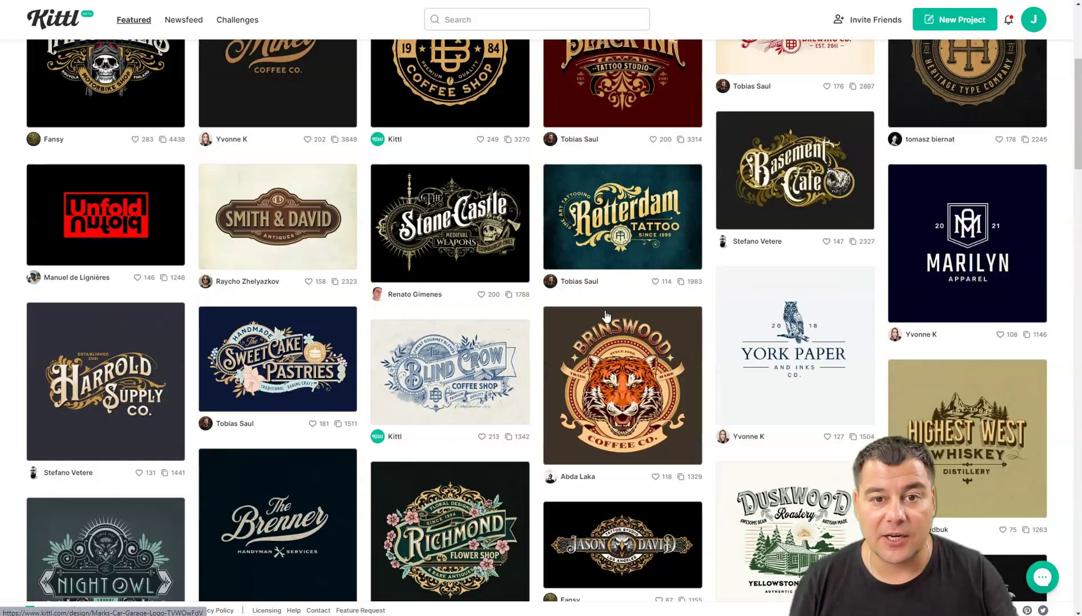
pyautogui.scroll(5, 606, 316)
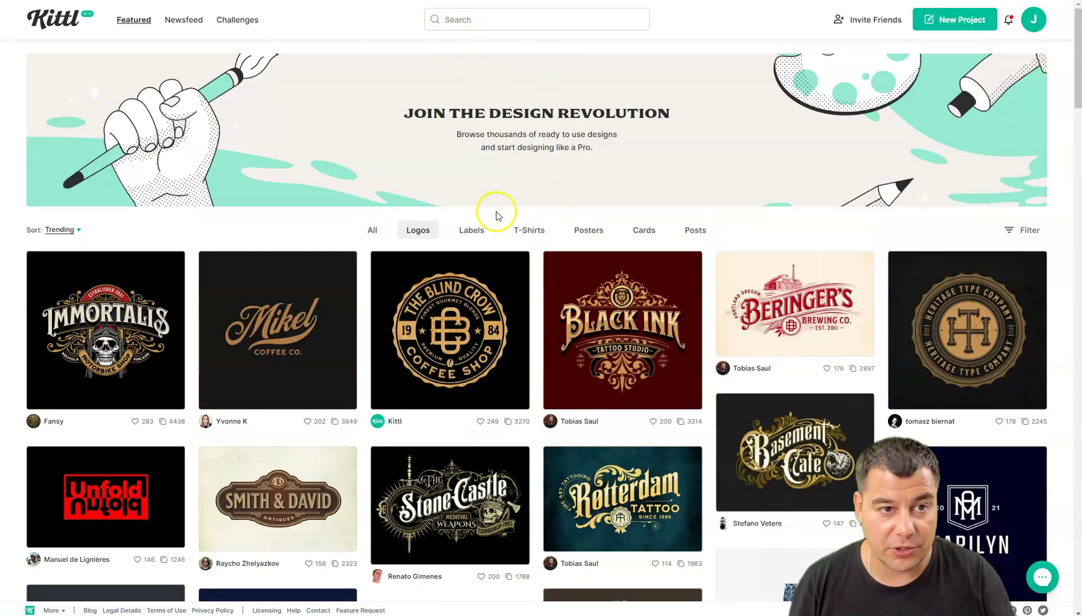
# - Switch to Labels and browse templates like Flora Soap and Bombassa Dry Gin
pyautogui.click(469, 230)
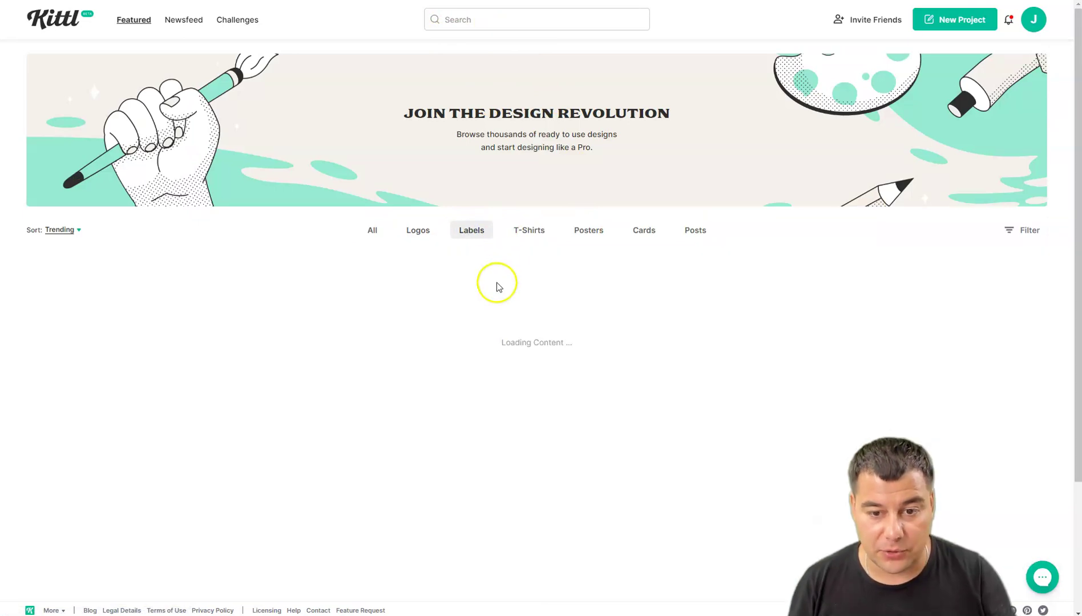
pyautogui.scroll(-1, 577, 381)
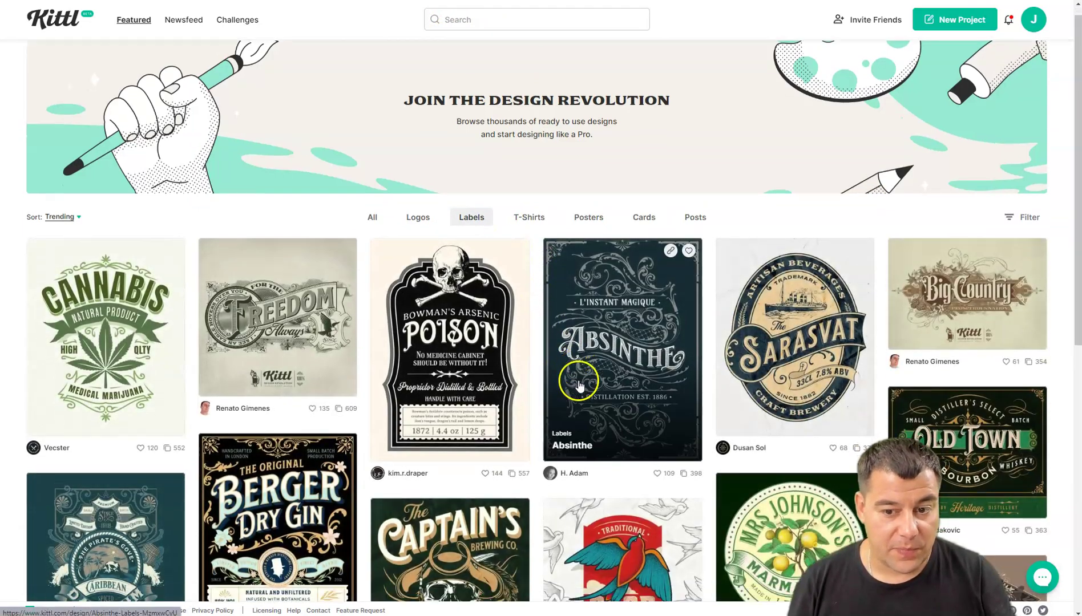
pyautogui.scroll(-9, 578, 386)
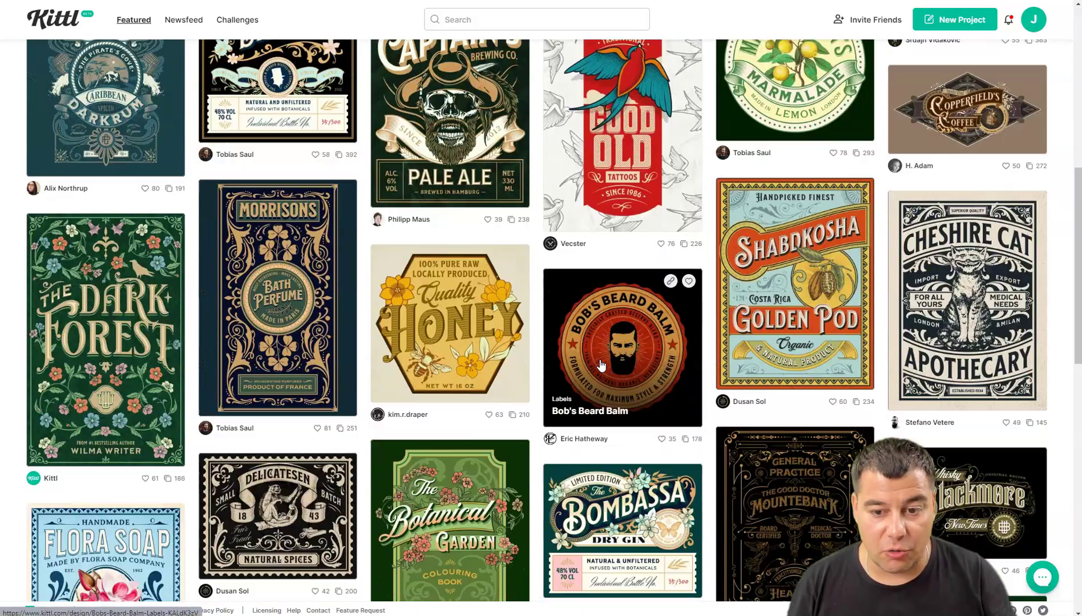
pyautogui.scroll(-6, 601, 365)
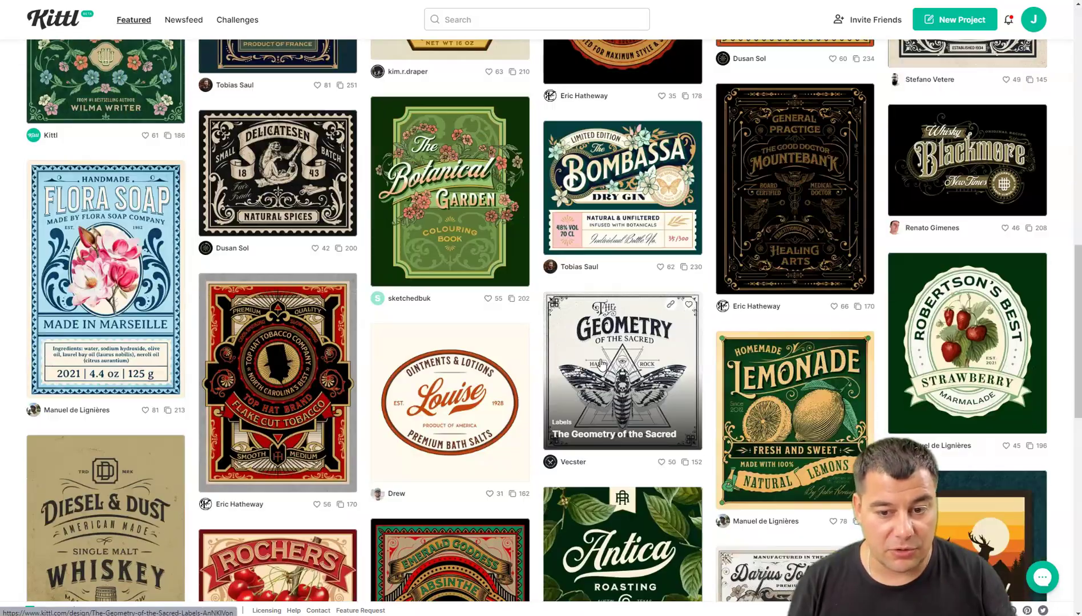
pyautogui.scroll(15, 601, 364)
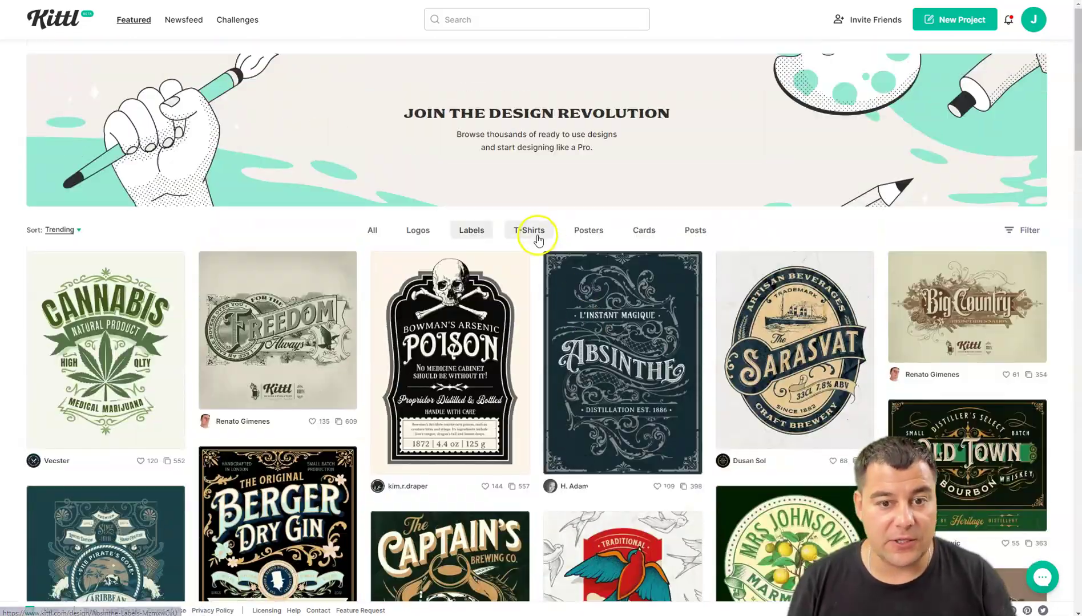
# - Show the T-Shirts category and browse designs like Surf Paradise California and Good Vibes
pyautogui.click(536, 235)
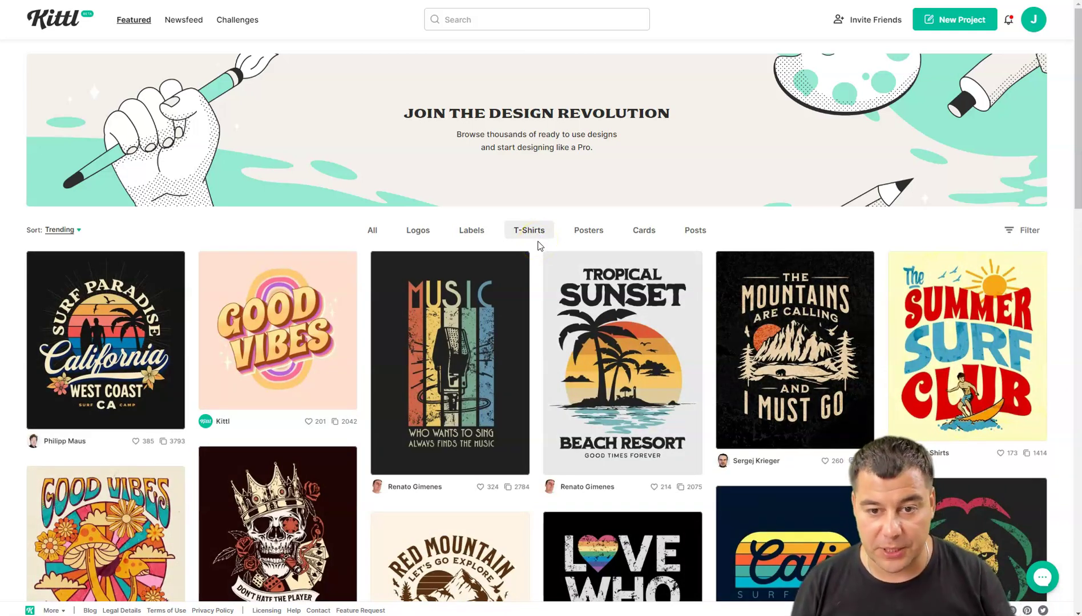
pyautogui.scroll(-4, 400, 348)
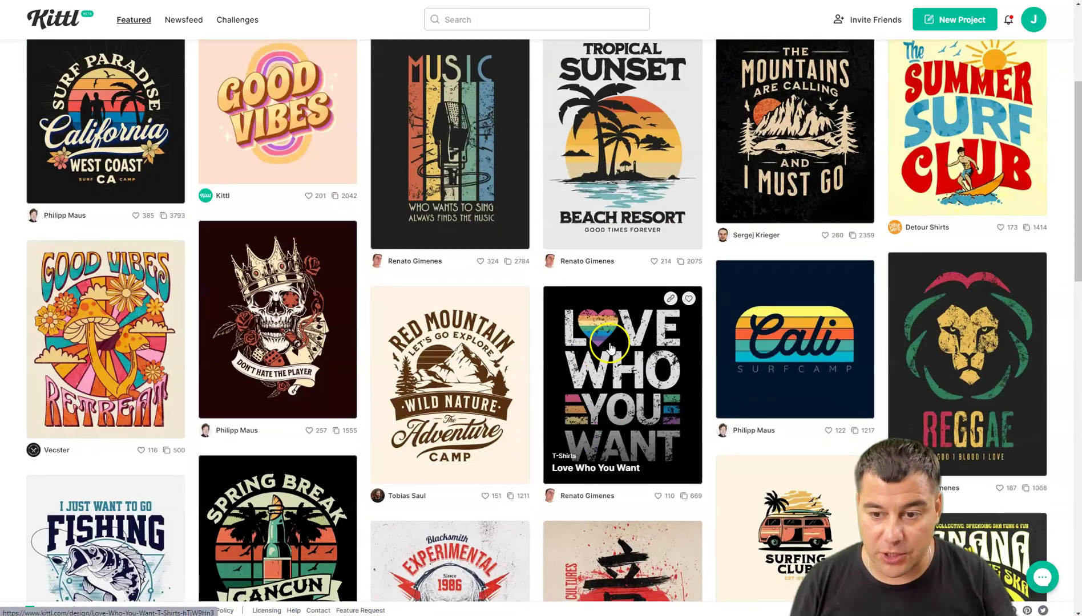
pyautogui.scroll(-3, 610, 345)
pyautogui.scroll(-3, 609, 345)
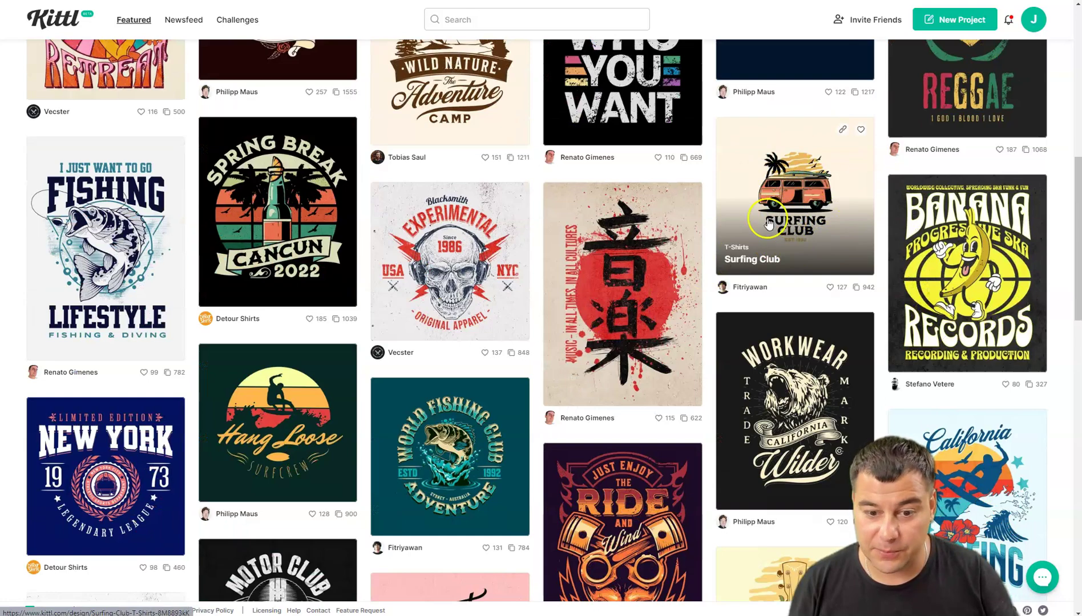
pyautogui.scroll(-4, 768, 225)
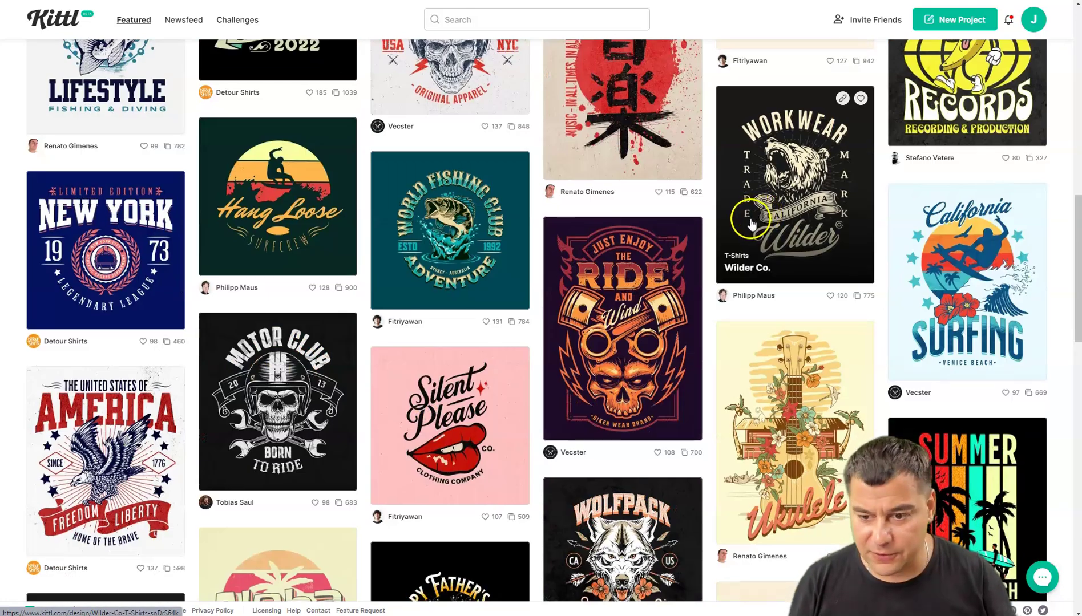
pyautogui.scroll(-7, 600, 239)
pyautogui.scroll(-6, 600, 242)
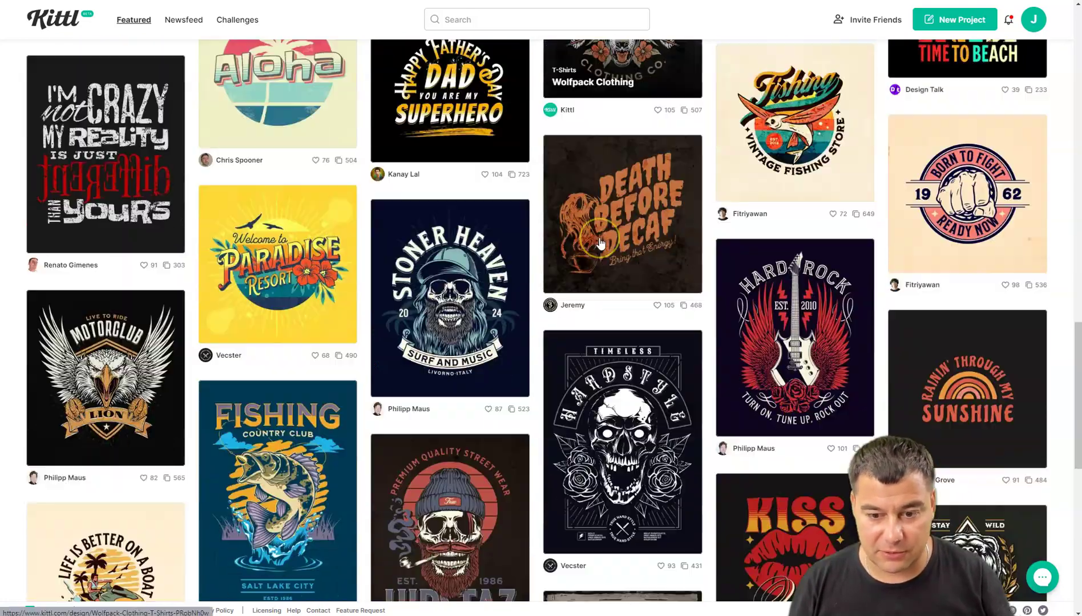
pyautogui.scroll(-6, 601, 242)
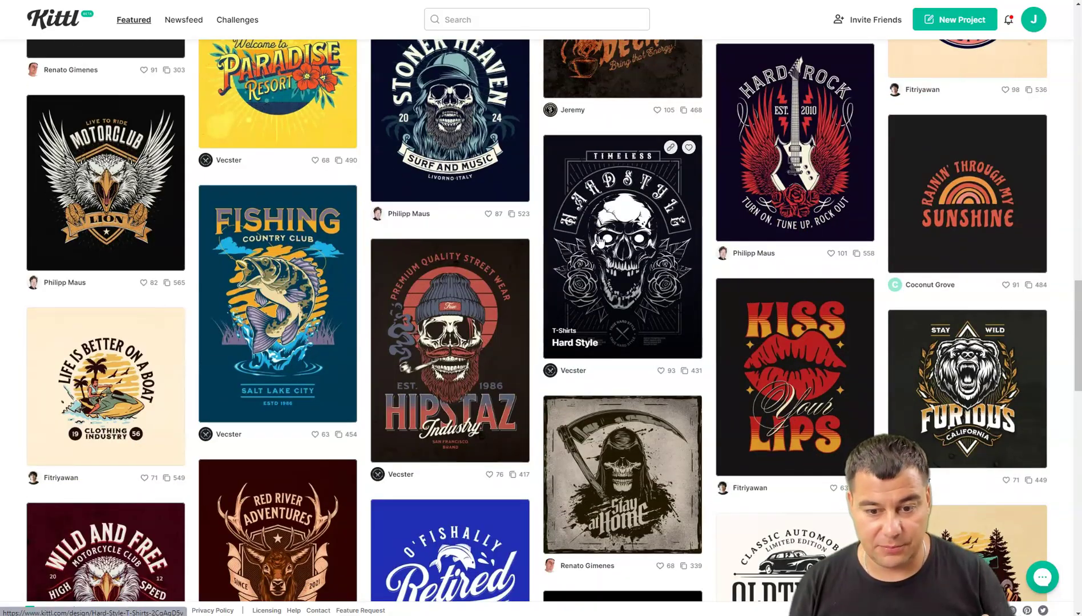
pyautogui.scroll(20, 600, 243)
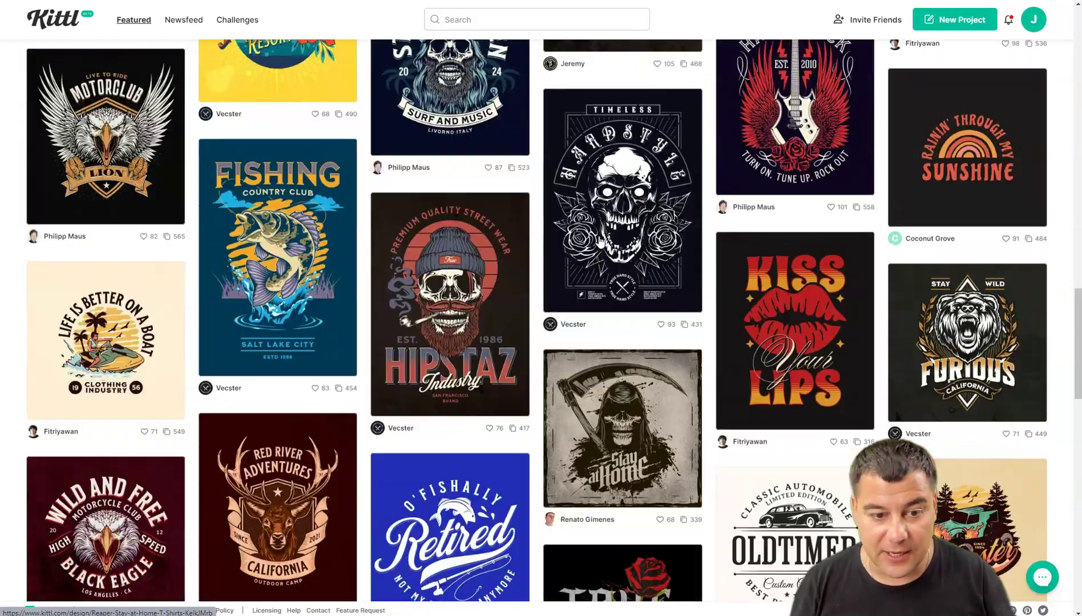
pyautogui.scroll(2, 610, 196)
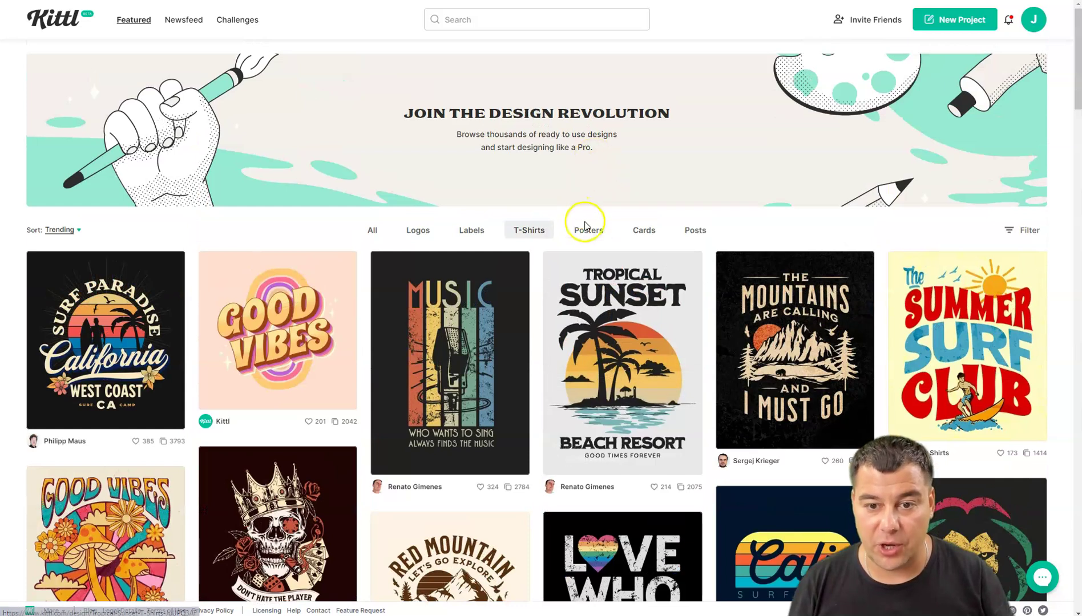
# - Show the featured Posters category and scroll through the poster designs
pyautogui.click(591, 231)
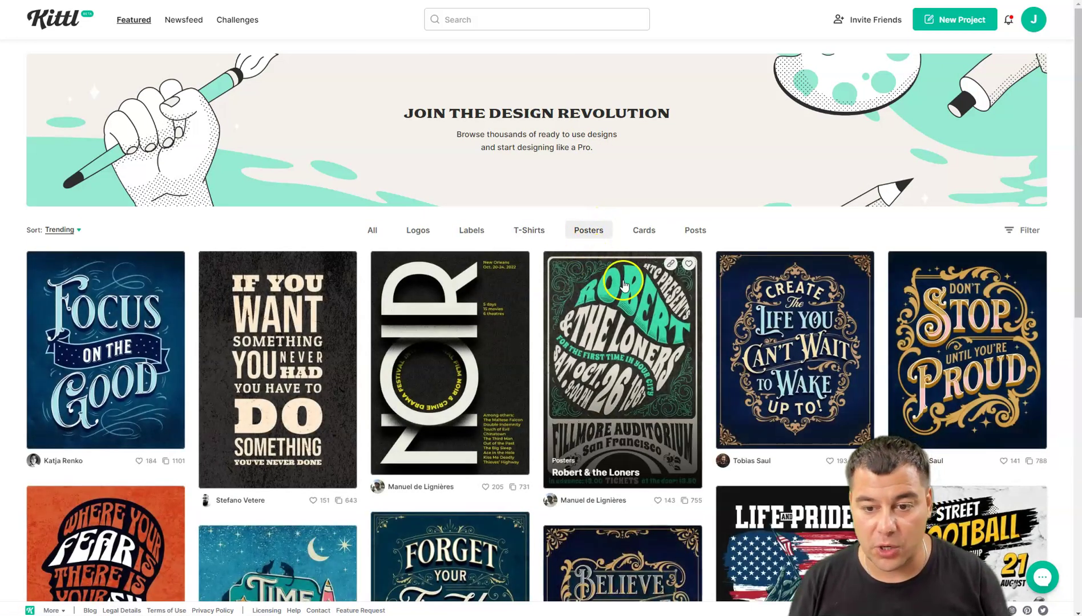
pyautogui.scroll(-7, 623, 285)
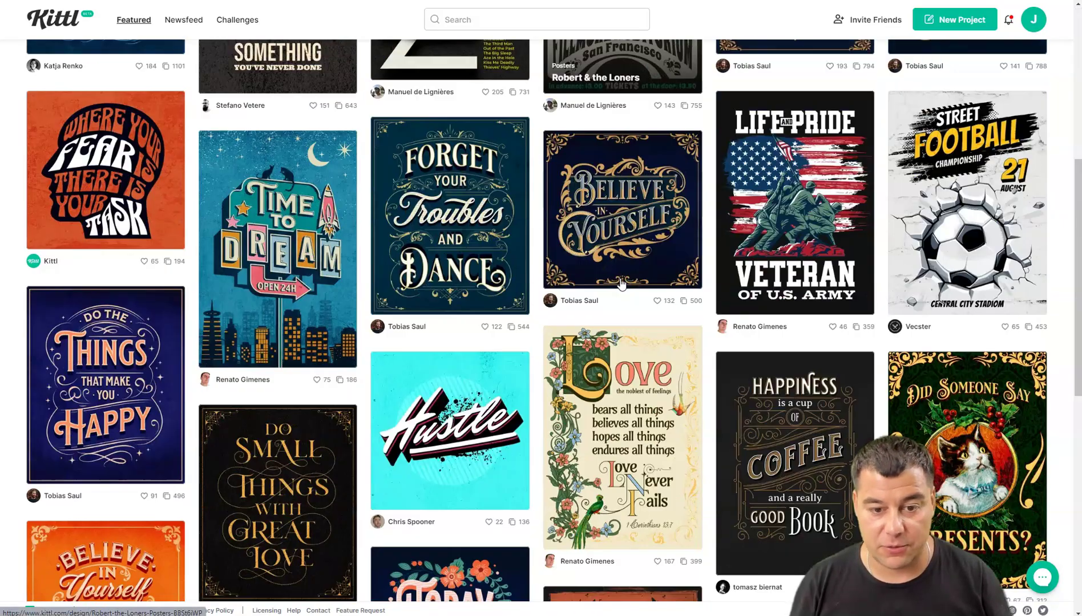
pyautogui.scroll(-3, 620, 284)
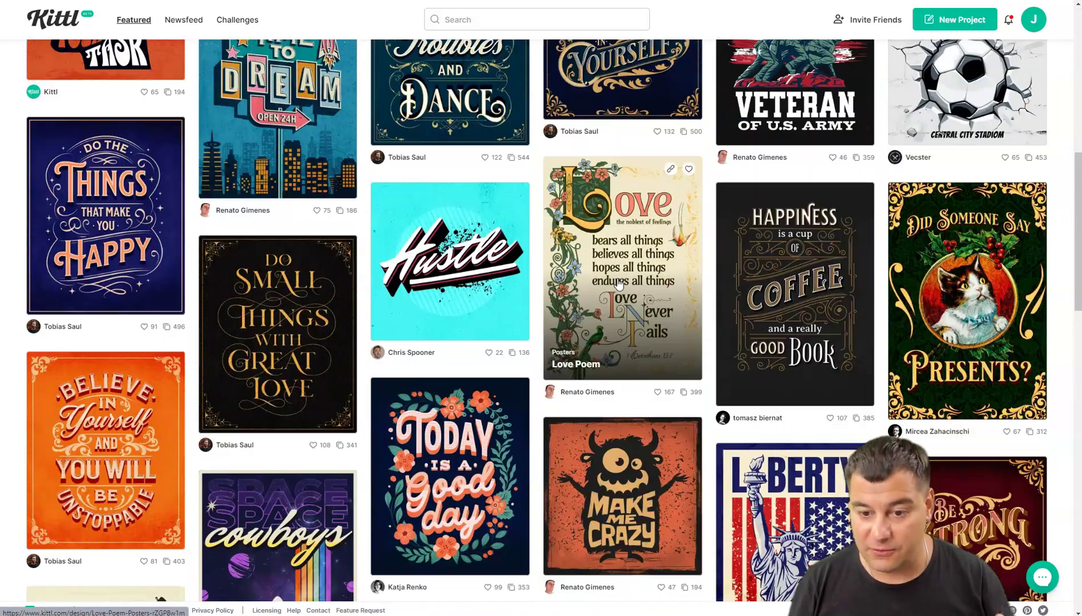
pyautogui.scroll(10, 619, 283)
pyautogui.scroll(-11, 619, 283)
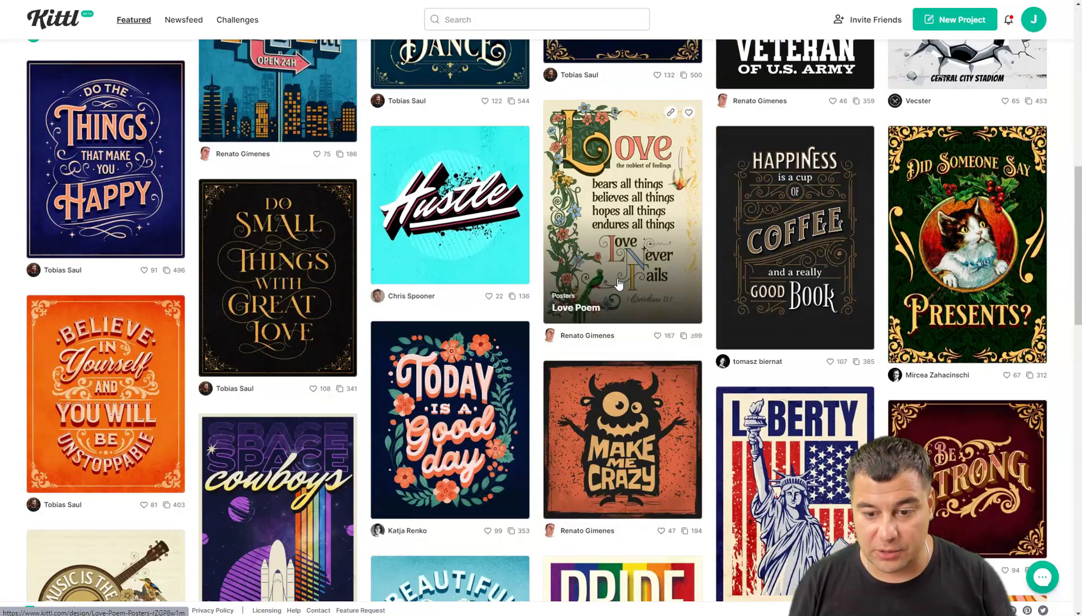
pyautogui.scroll(-3, 618, 283)
pyautogui.click(617, 263)
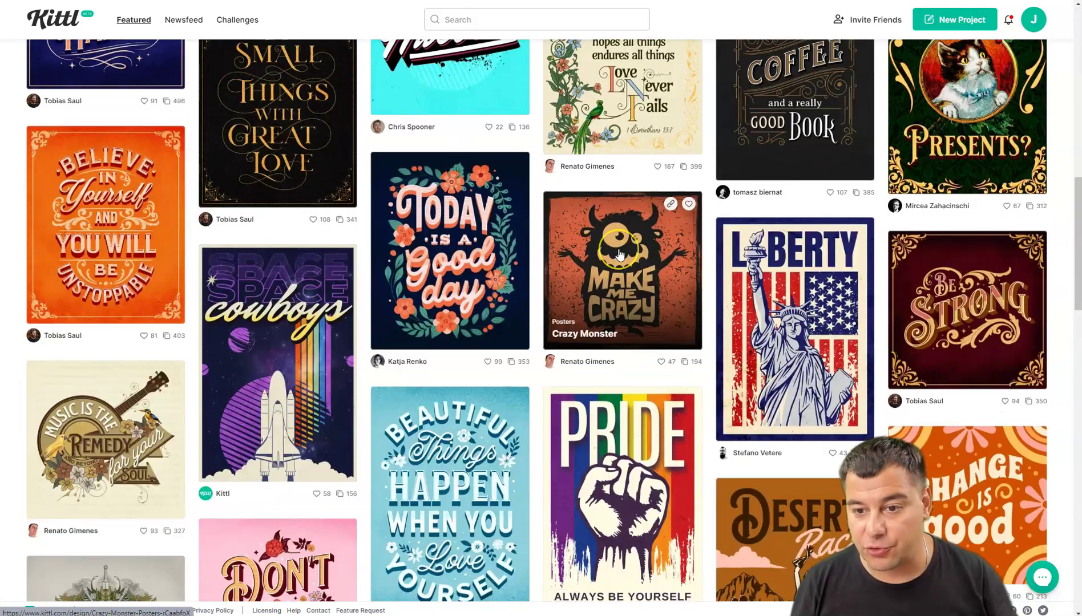
pyautogui.scroll(-3, 620, 255)
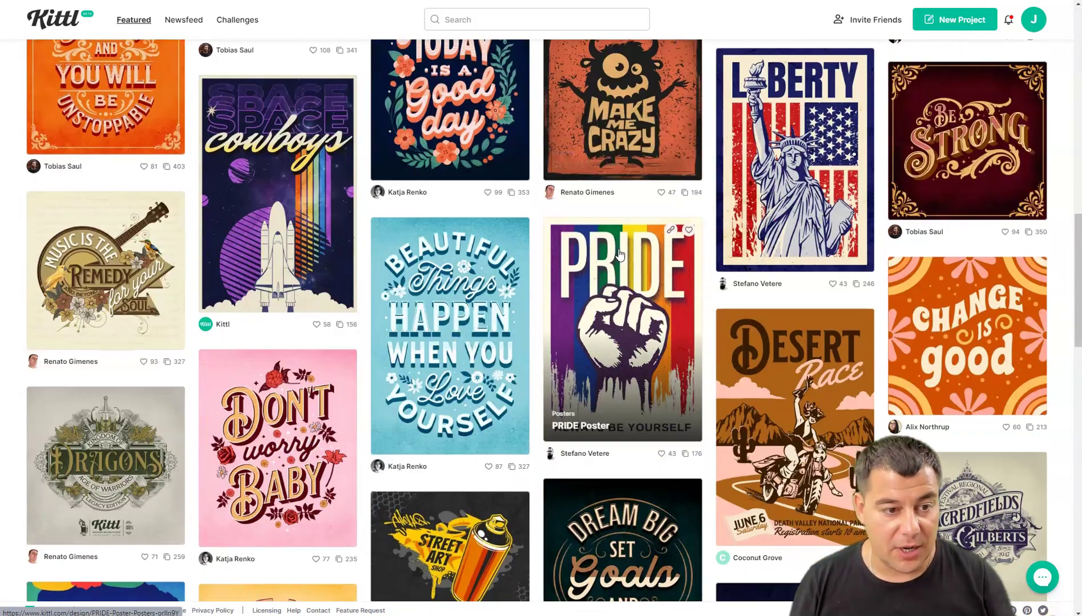
pyautogui.scroll(8, 619, 255)
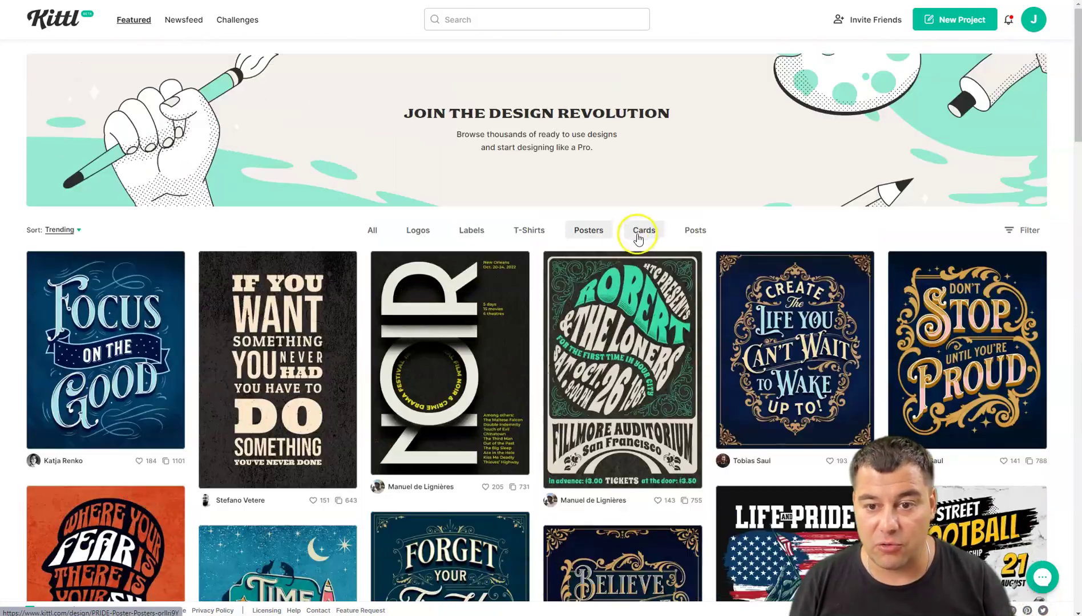
# - Switch to Cards and browse designs like Sending You All My Love and Hey Joshua
pyautogui.click(638, 238)
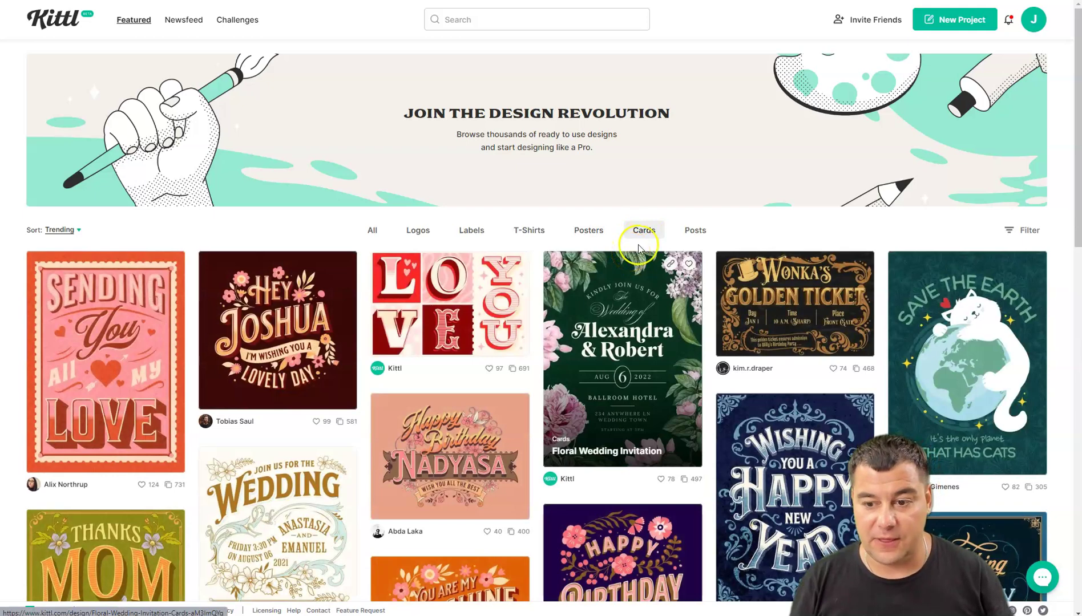
pyautogui.scroll(-1, 673, 278)
pyautogui.scroll(-7, 673, 278)
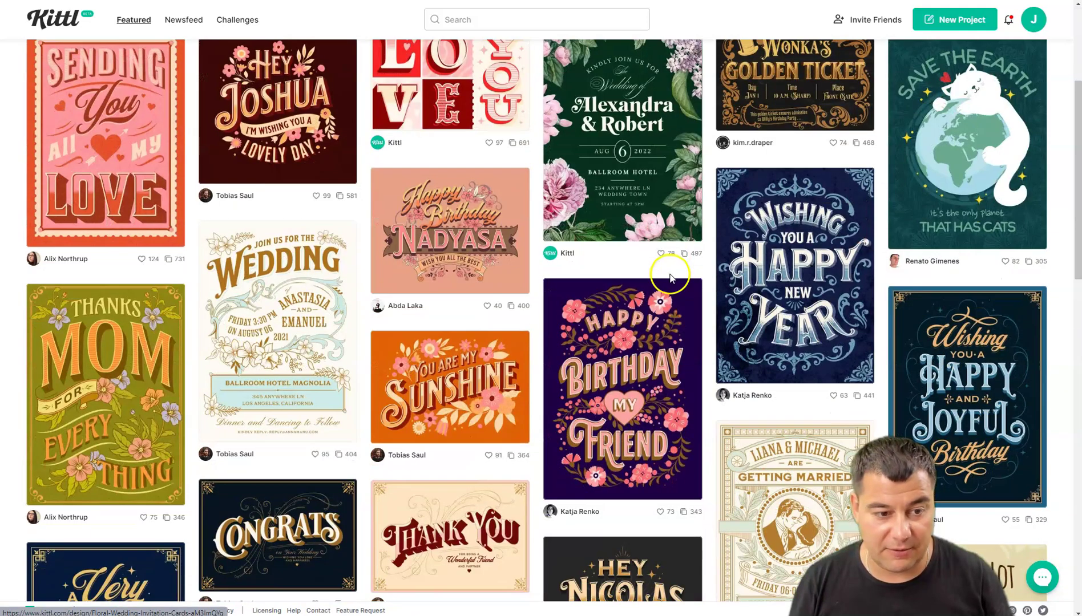
pyautogui.scroll(-4, 671, 278)
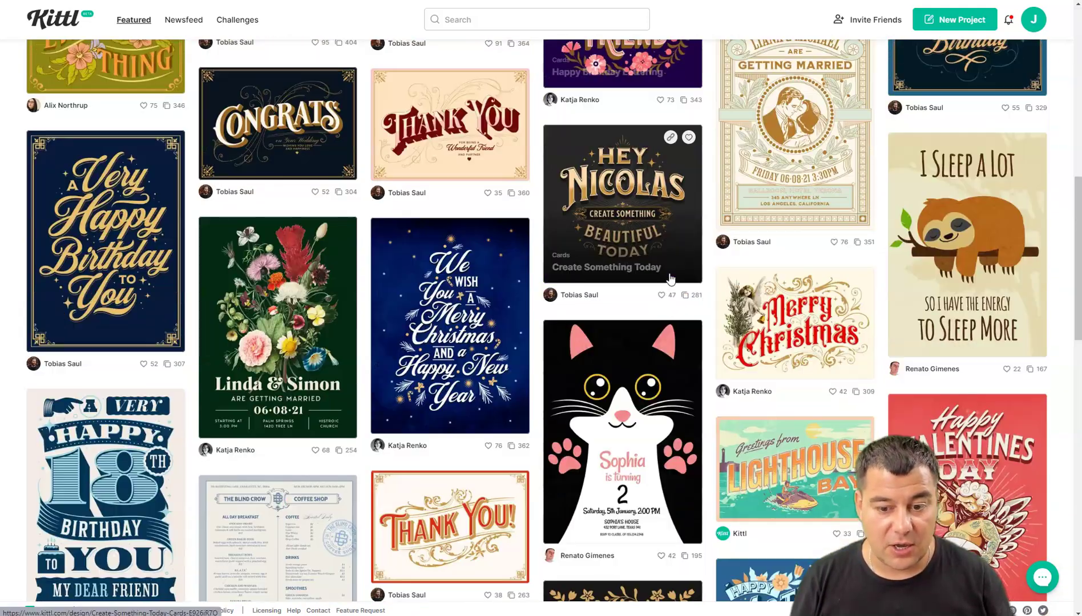
pyautogui.scroll(-9, 669, 276)
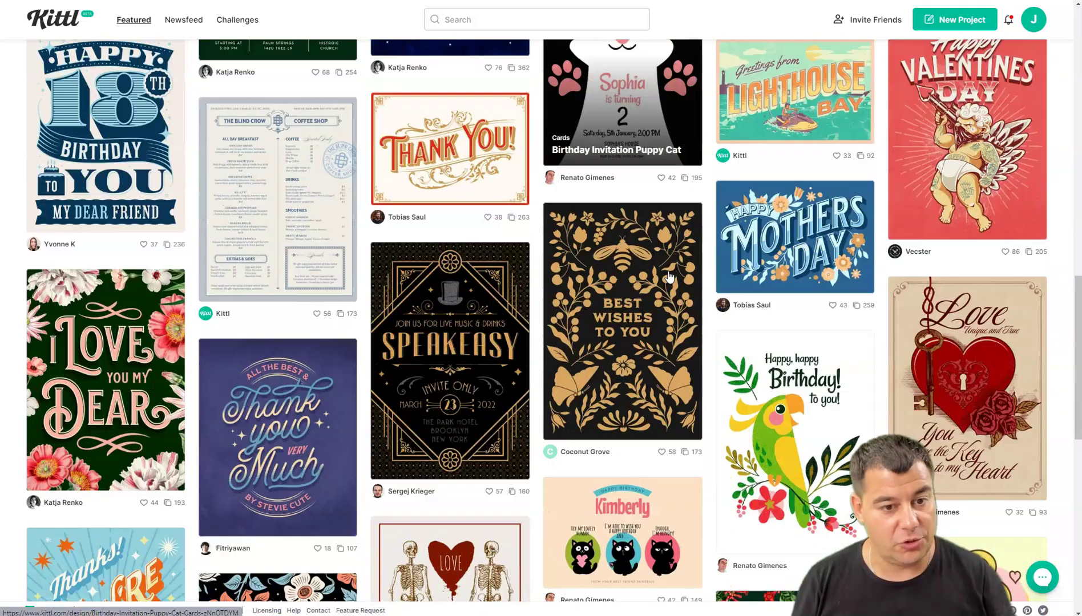
pyautogui.scroll(-5, 669, 275)
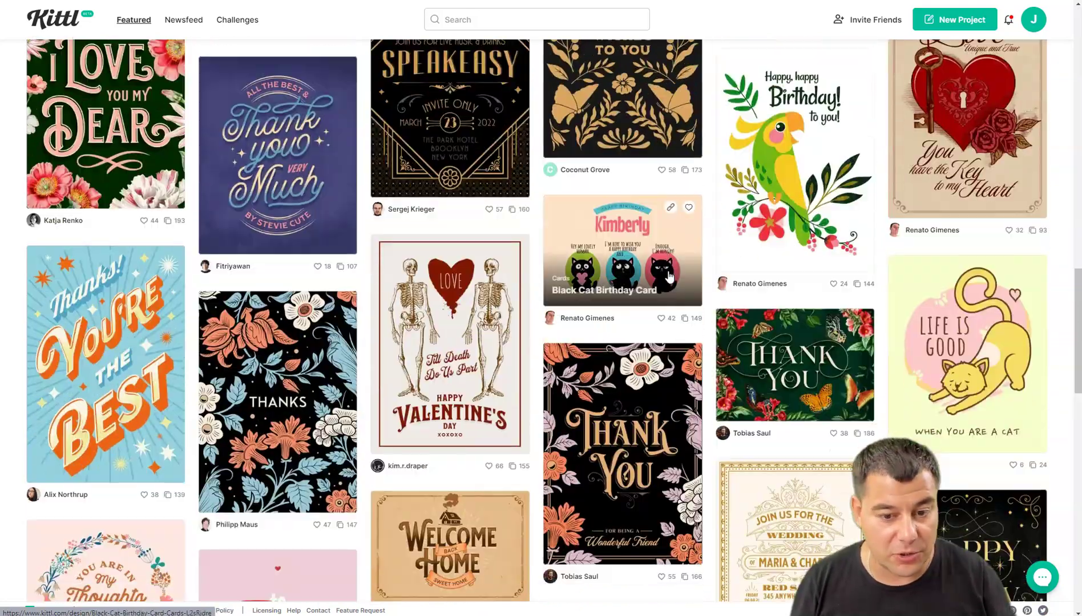
pyautogui.scroll(-4, 669, 276)
pyautogui.click(665, 268)
pyautogui.scroll(-6, 666, 269)
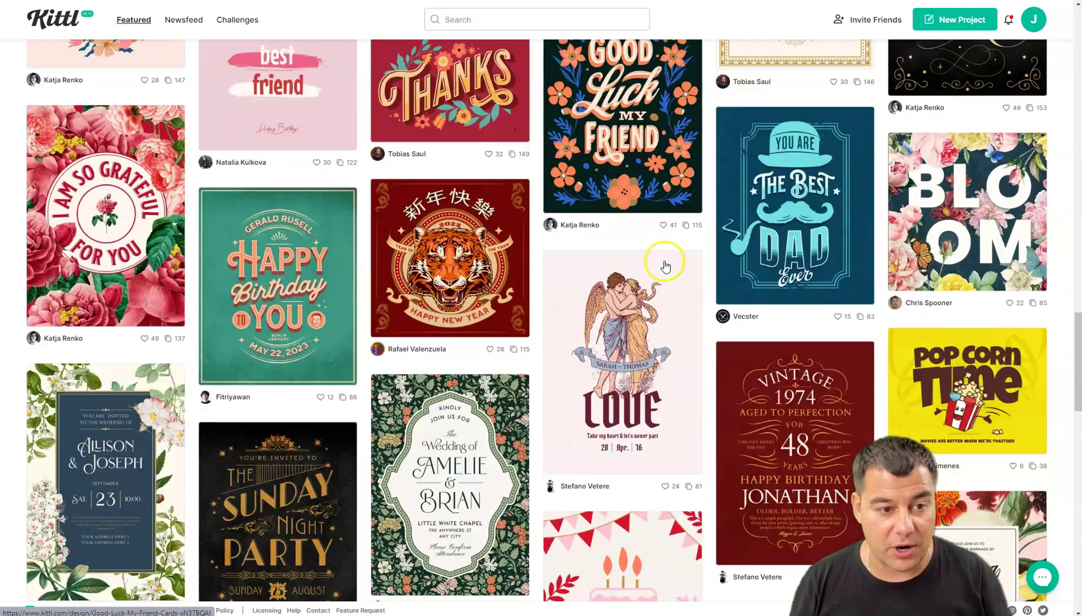
pyautogui.scroll(-3, 664, 261)
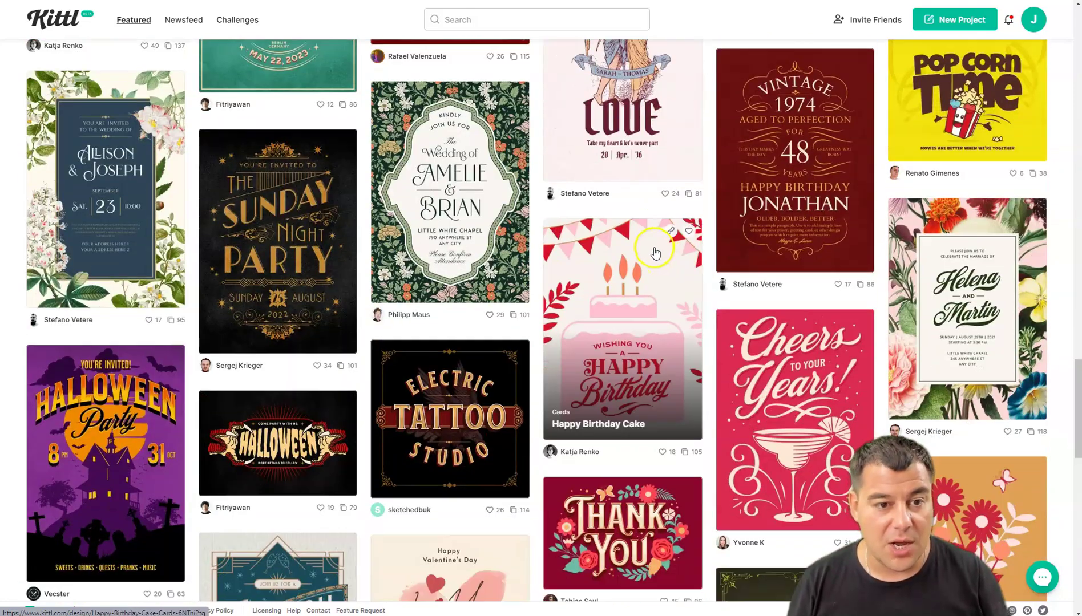
pyautogui.scroll(-7, 650, 246)
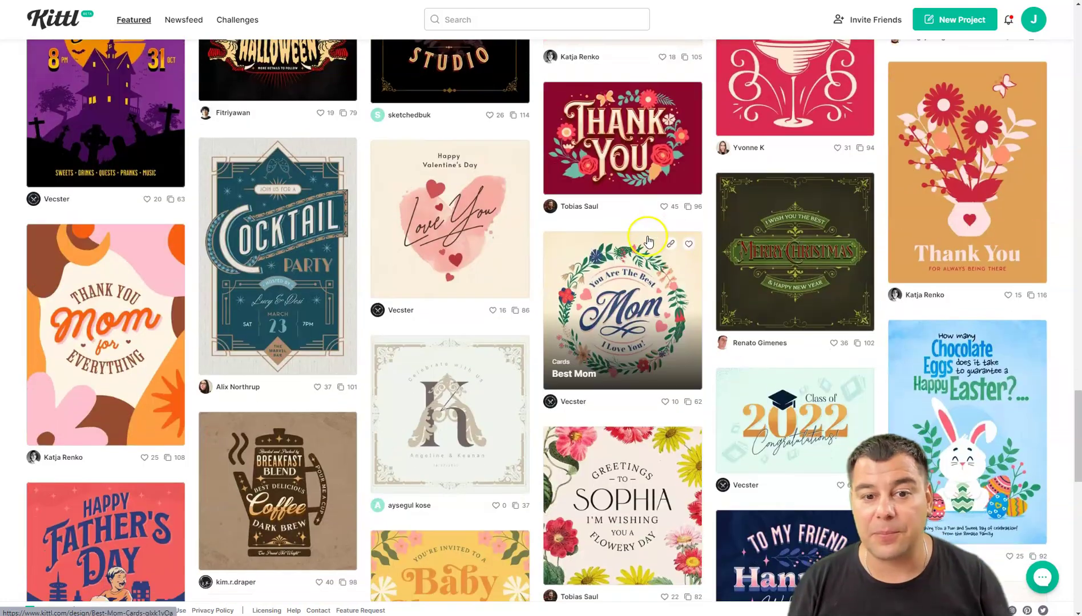
pyautogui.scroll(-3, 649, 239)
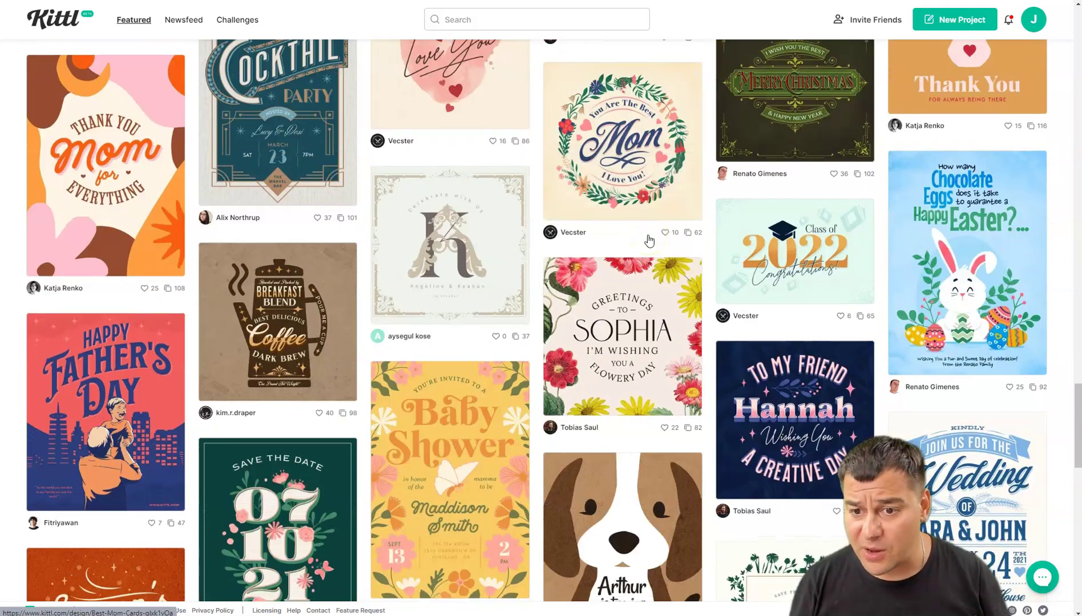
pyautogui.scroll(18, 649, 240)
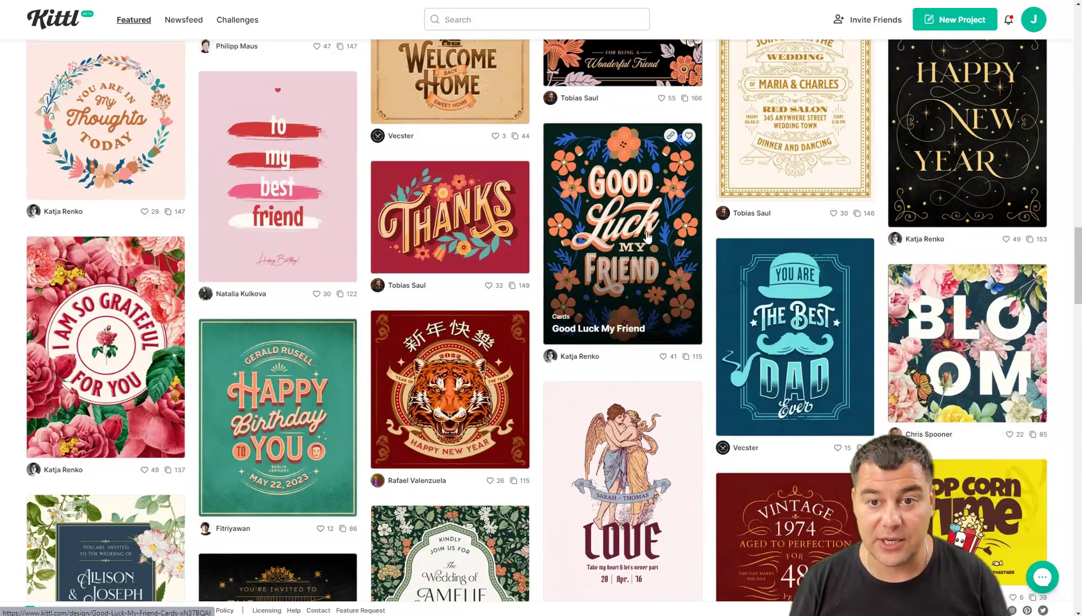
pyautogui.scroll(20, 647, 238)
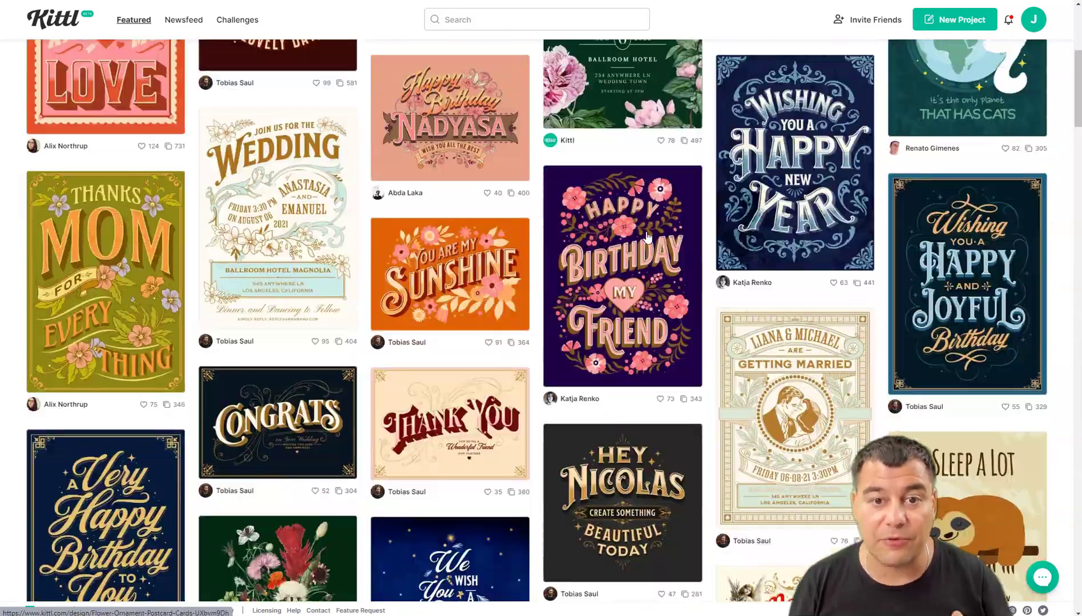
pyautogui.scroll(6, 647, 238)
pyautogui.click(694, 232)
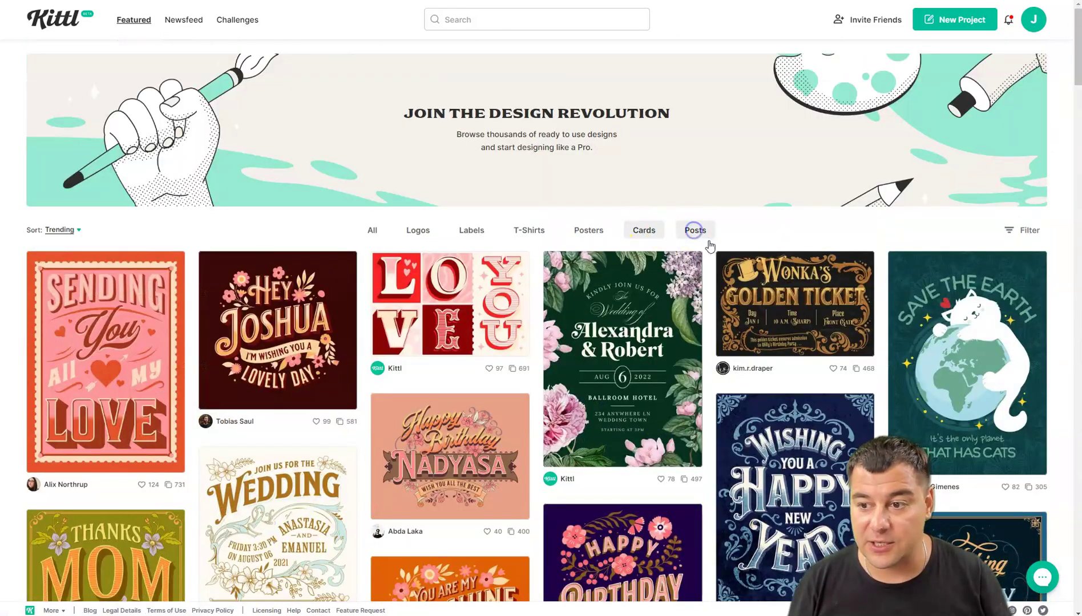
# - Show the Posts category and reveal its All, Inspirational and Promotional sub-filters
pyautogui.click(709, 227)
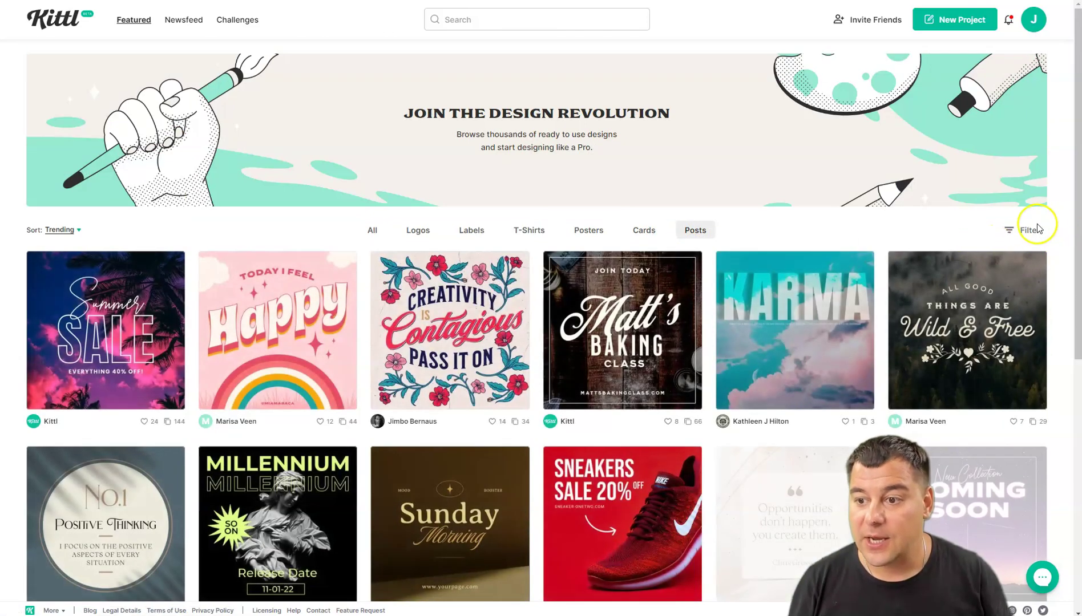
pyautogui.click(1018, 230)
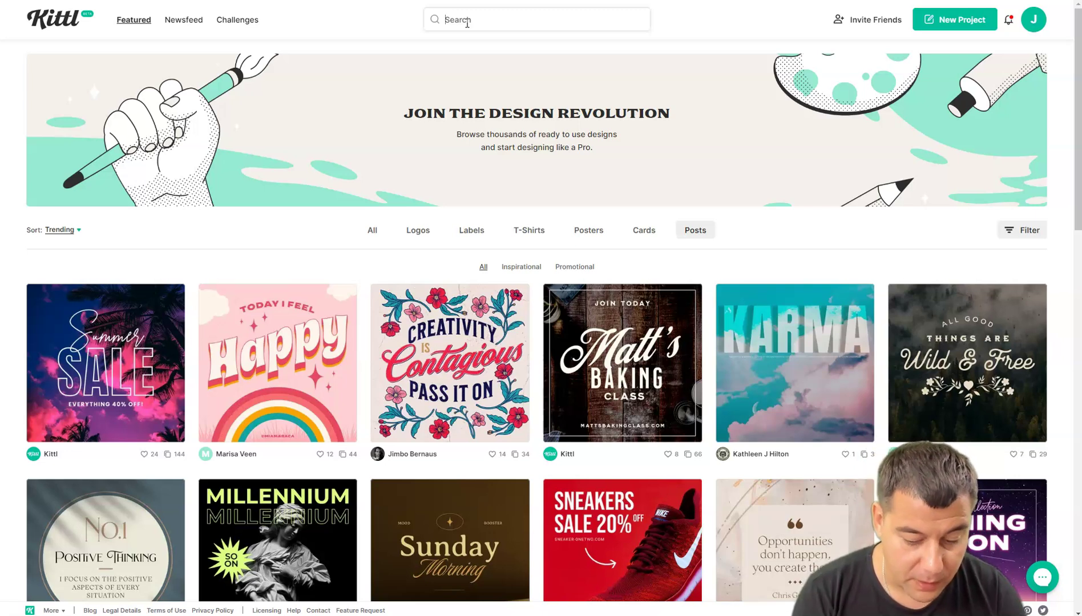
# - Search for birthday designs and preview the pink 'Birthday Card for a close friend'
pyautogui.write('birthday')
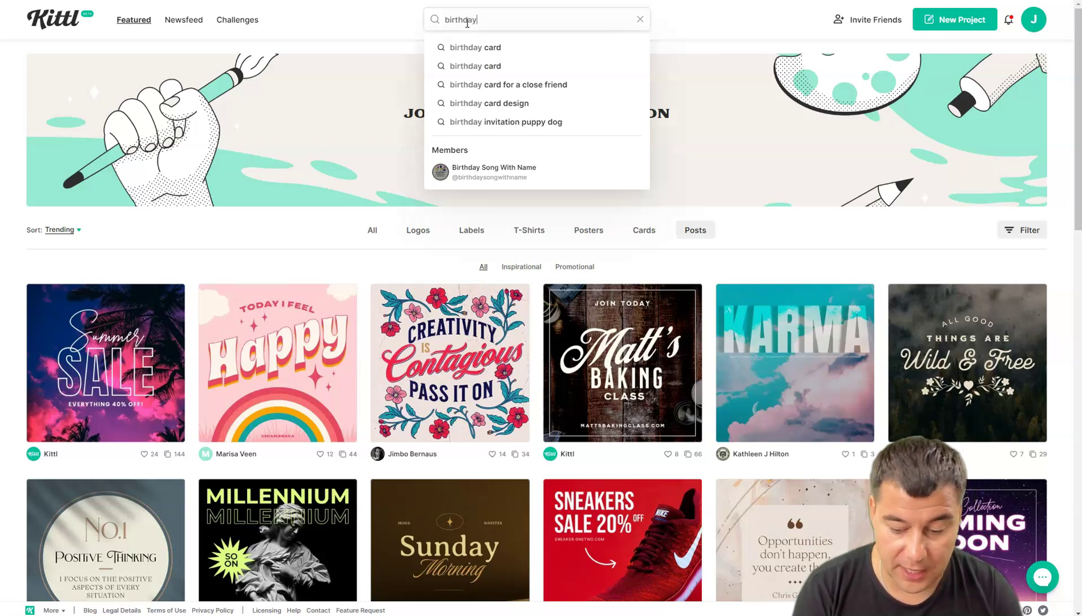
pyautogui.press('Return')
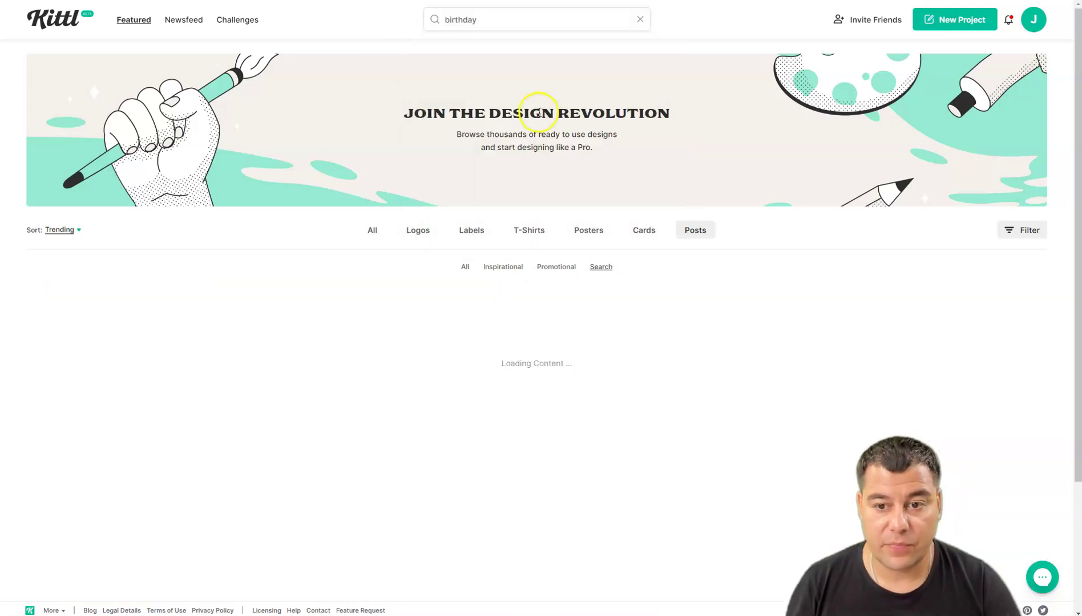
pyautogui.scroll(-3, 612, 304)
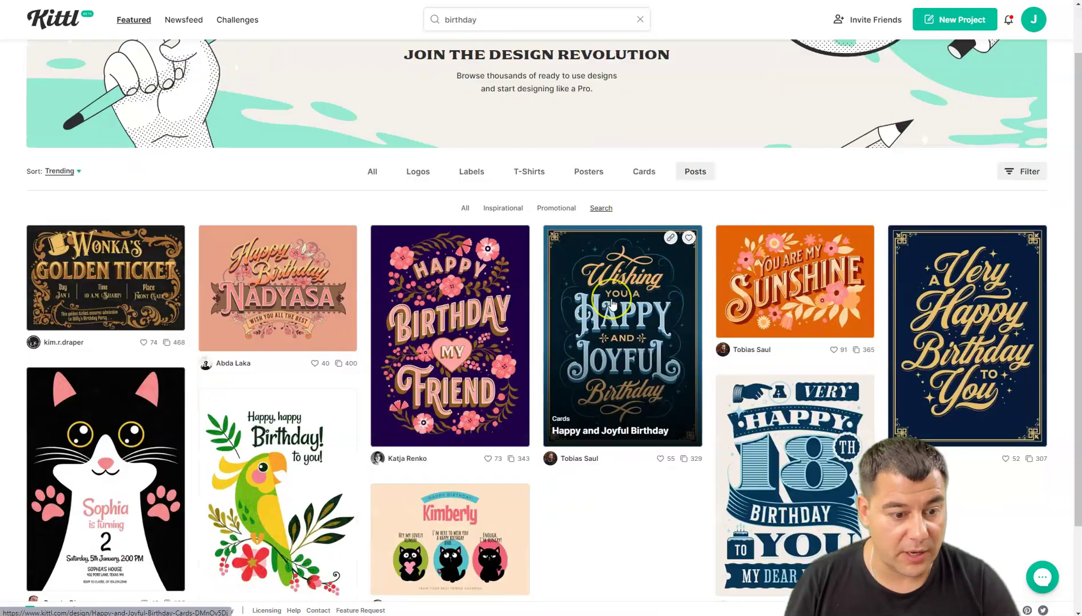
pyautogui.scroll(-3, 613, 304)
pyautogui.scroll(-3, 628, 273)
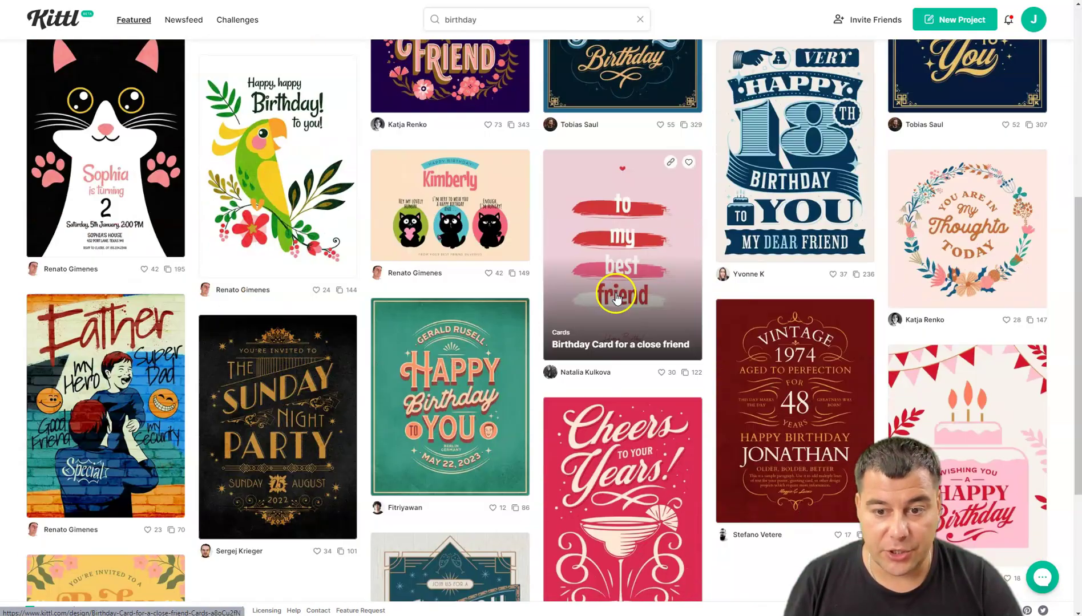
pyautogui.scroll(-3, 628, 275)
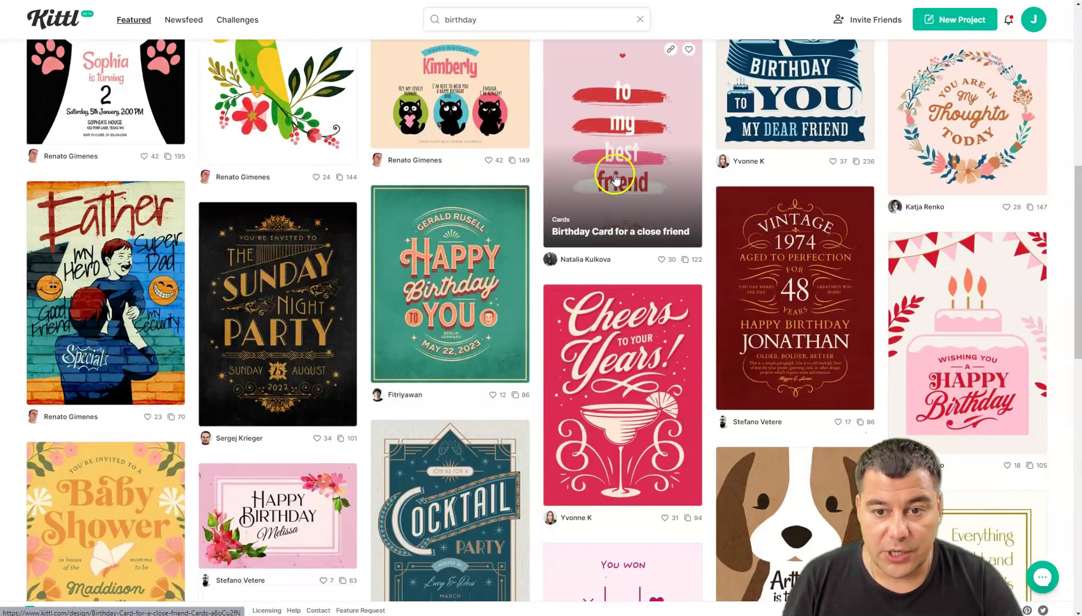
pyautogui.scroll(-3, 622, 175)
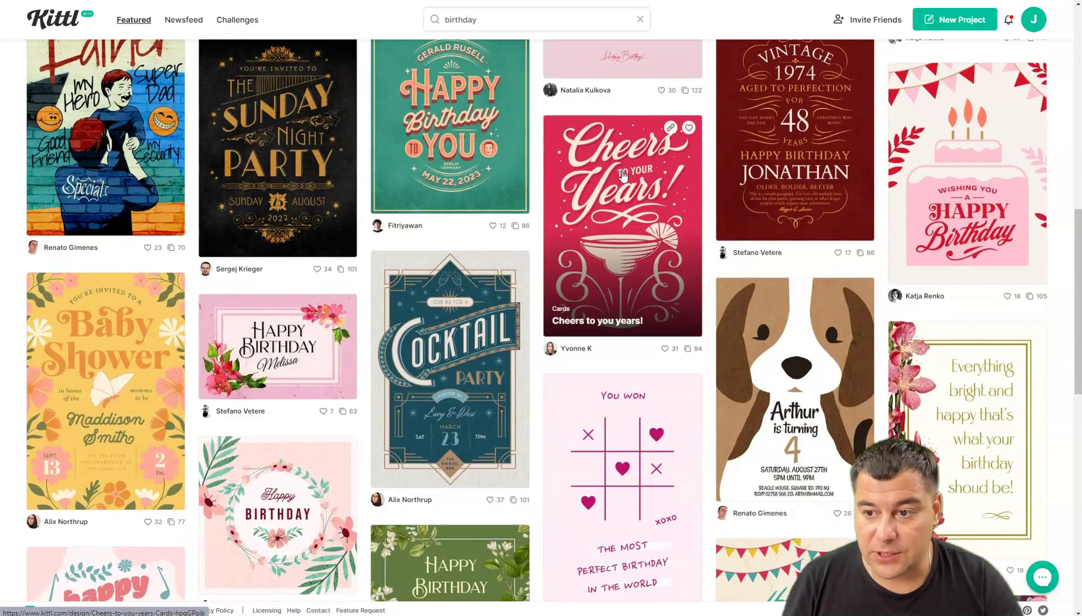
pyautogui.scroll(-5, 622, 175)
pyautogui.scroll(10, 622, 175)
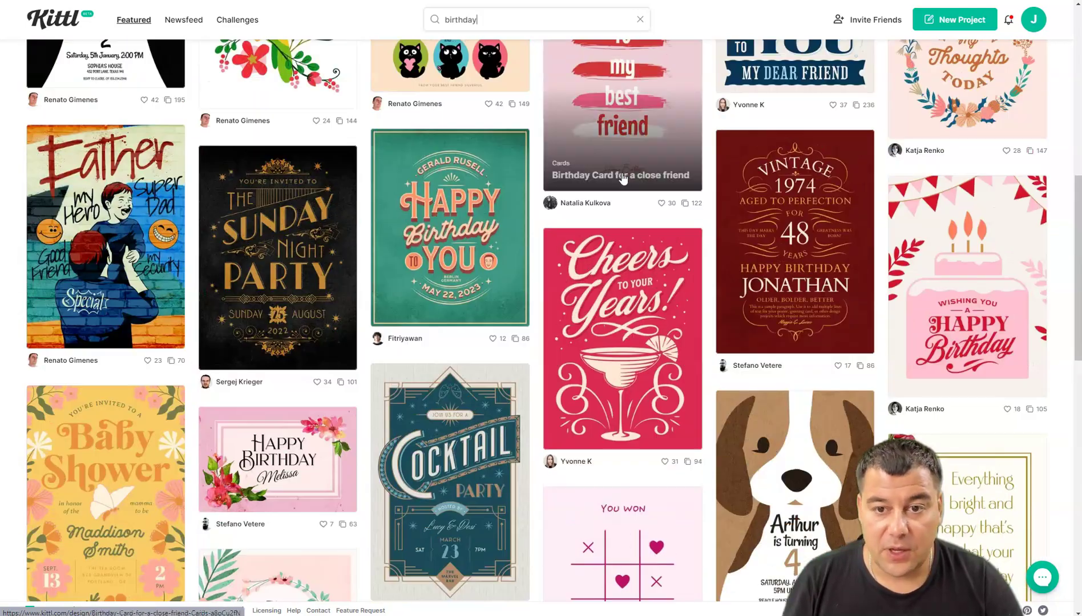
pyautogui.click(625, 251)
pyautogui.click(625, 251)
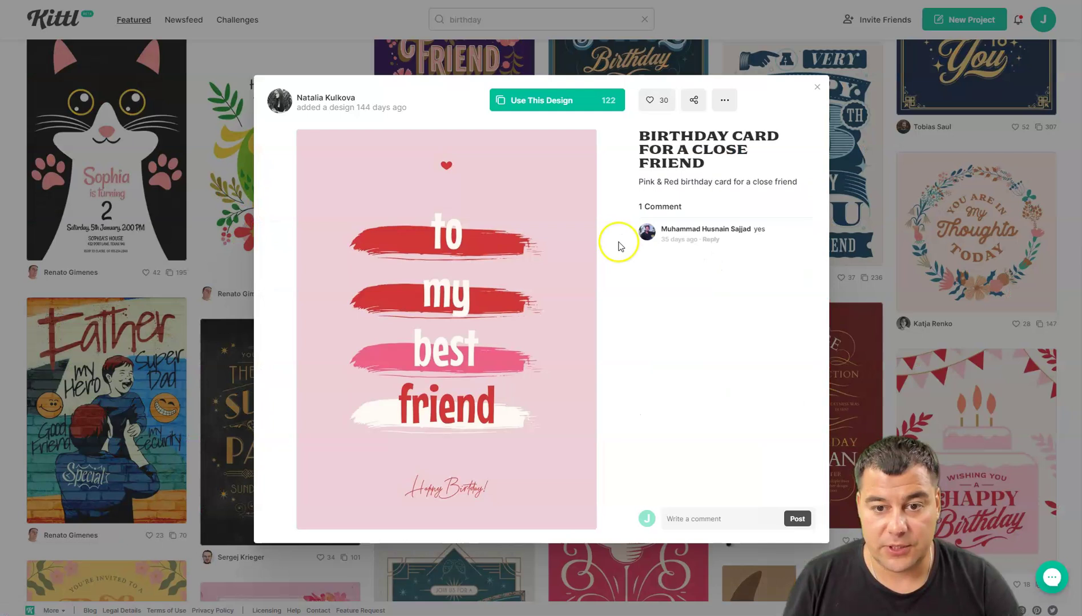
# - Open the close-friend birthday card as an editable project and show its Background Settings
pyautogui.click(541, 105)
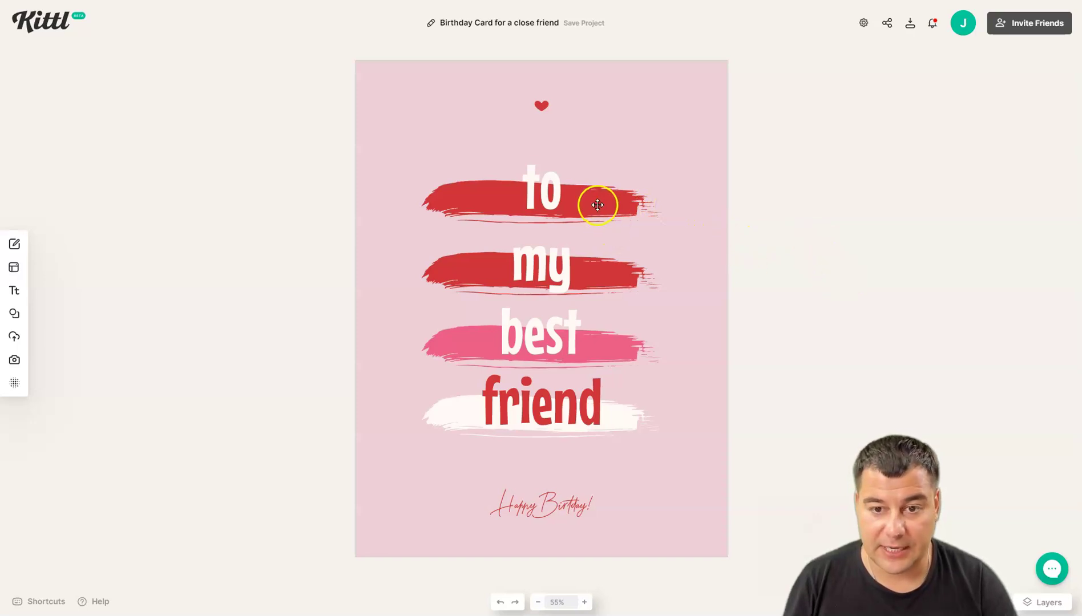
pyautogui.click(712, 178)
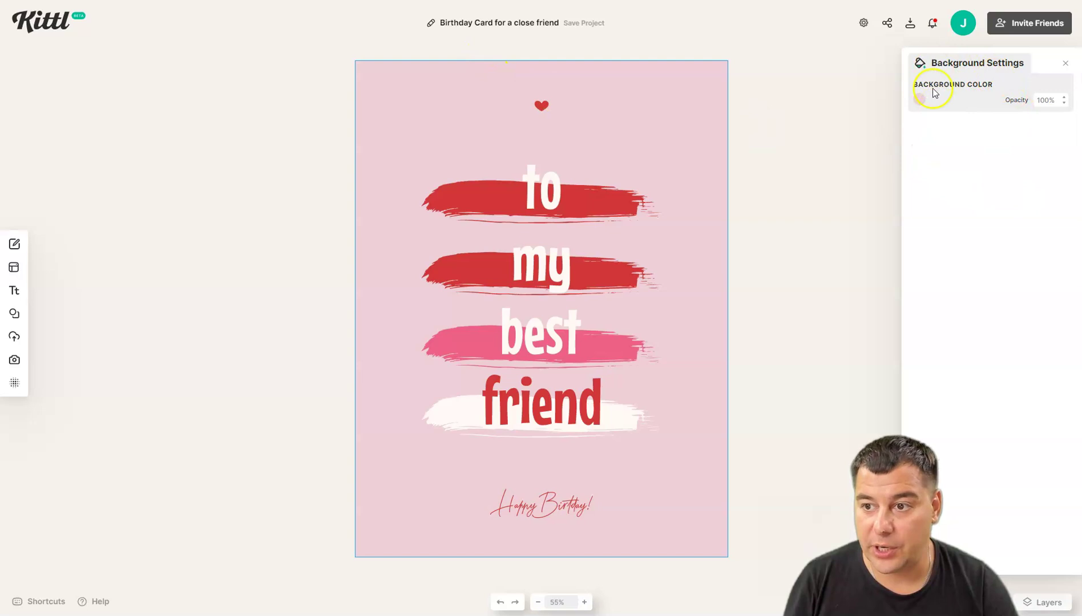
# - Enlarge the 'Happy Birthday!' script line from size 104 to about 141 across the card bottom
pyautogui.click(545, 191)
pyautogui.click(534, 280)
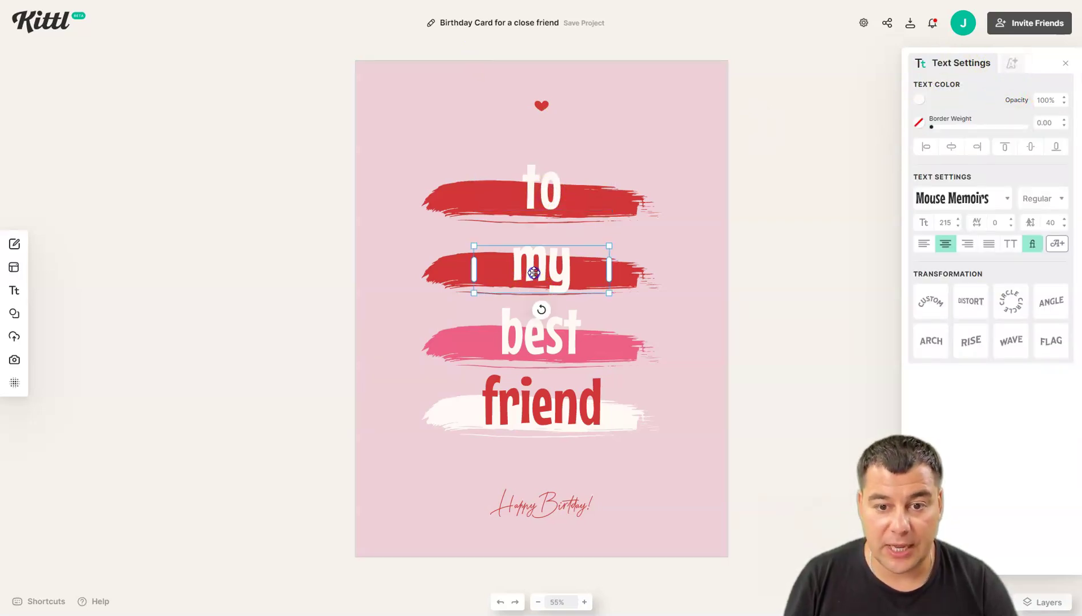
pyautogui.click(539, 331)
pyautogui.click(543, 413)
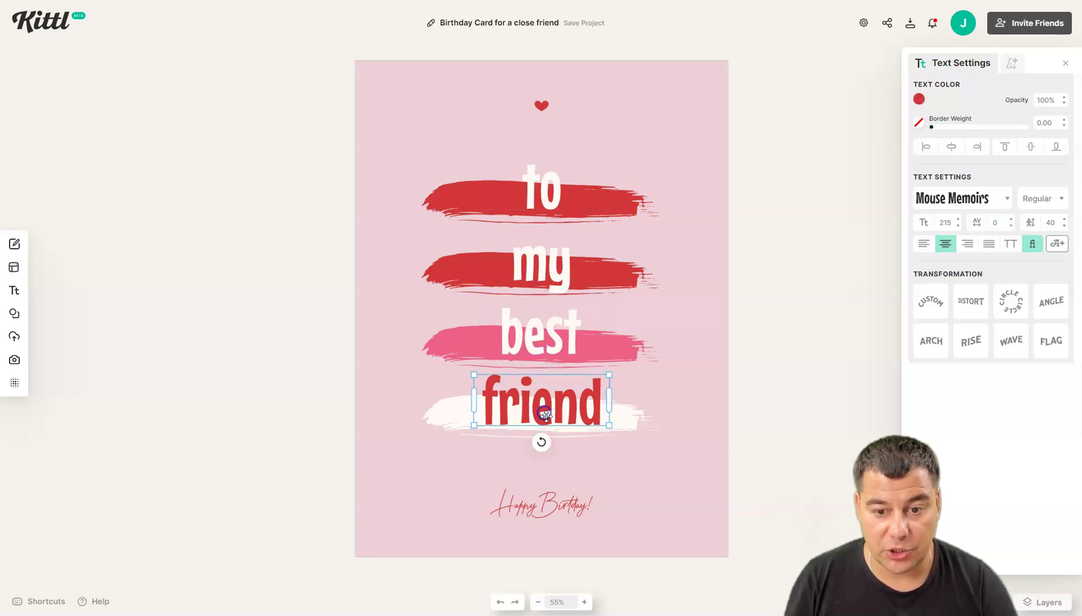
pyautogui.click(535, 505)
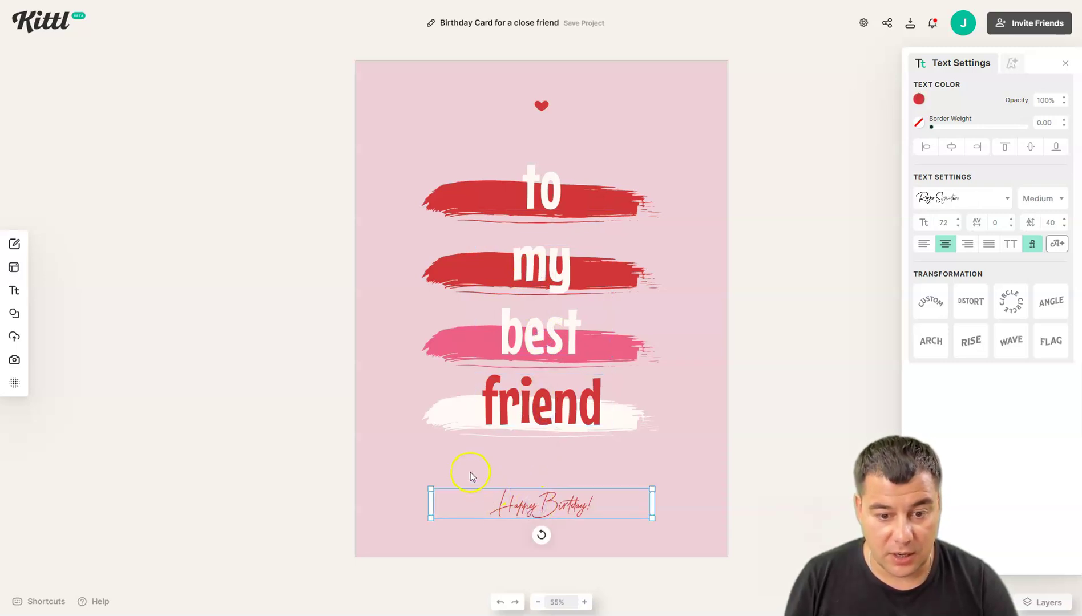
pyautogui.moveTo(651, 489); pyautogui.dragTo(715, 437)
pyautogui.moveTo(429, 519); pyautogui.dragTo(341, 555)
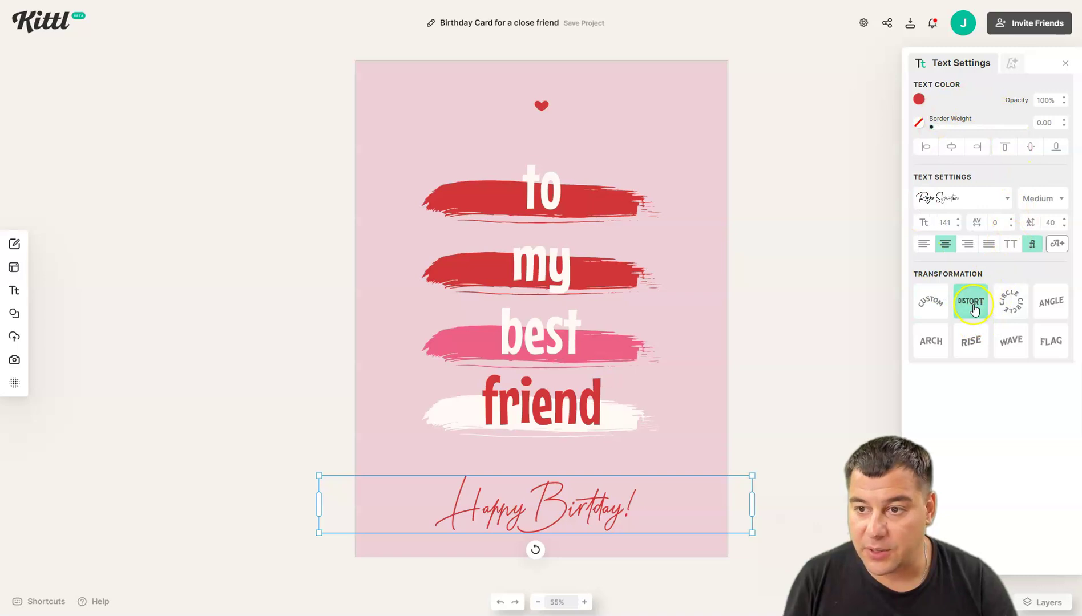
pyautogui.click(1012, 63)
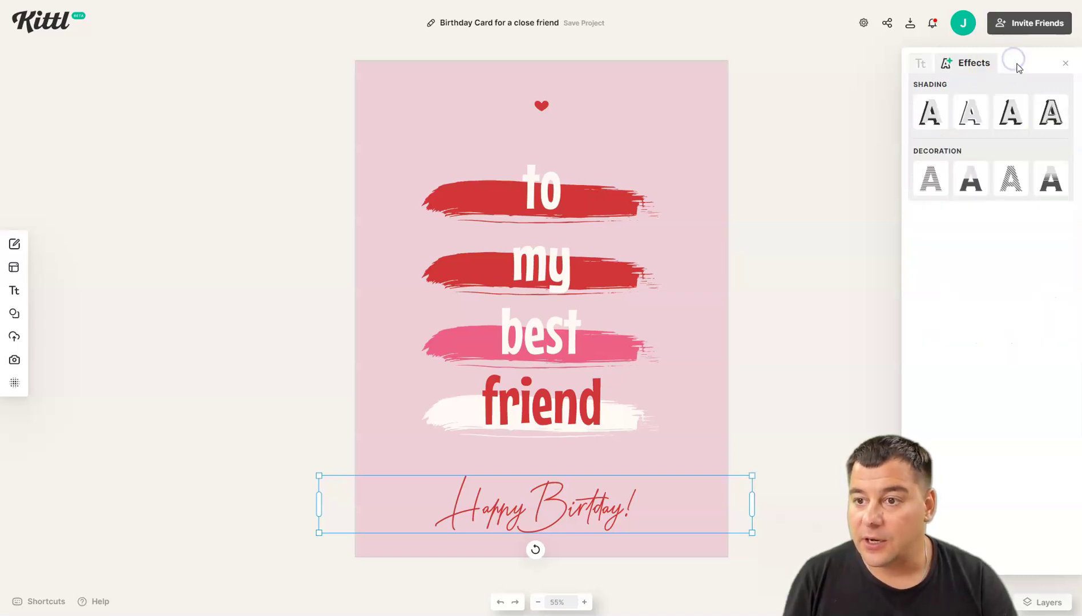
pyautogui.click(919, 64)
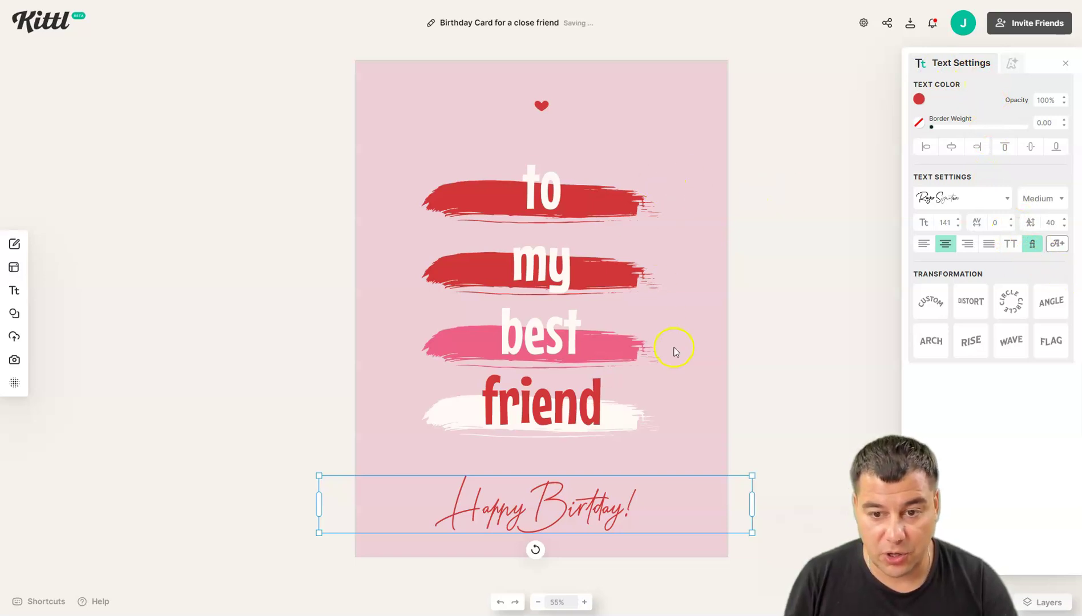
# - Preview the Candy Shop, Deep Wood, Lilac Wine, First Love and Earth Brown palettes
pyautogui.click(834, 354)
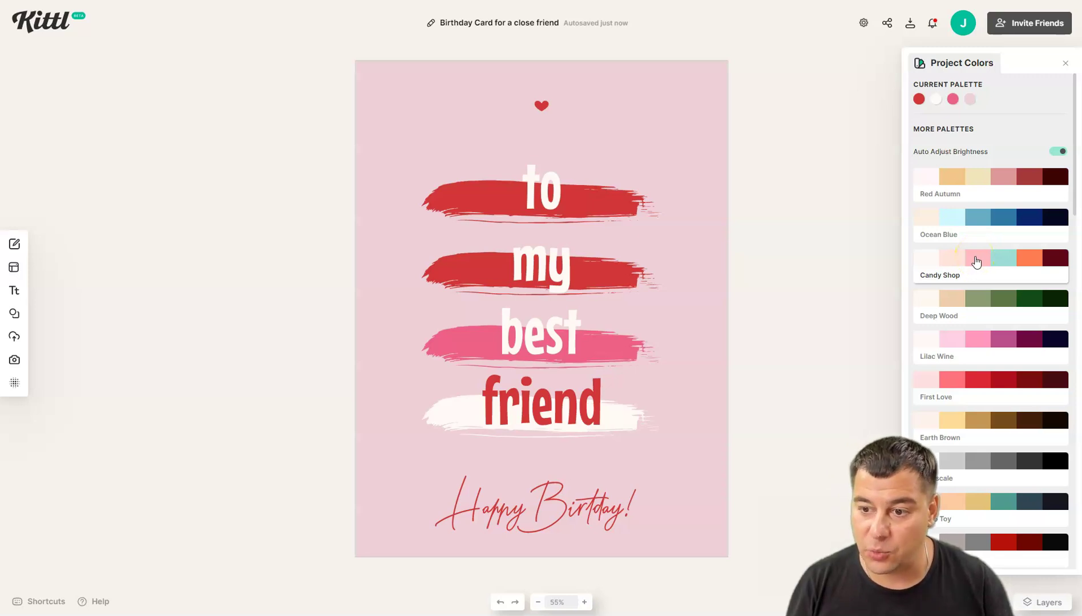
pyautogui.click(975, 259)
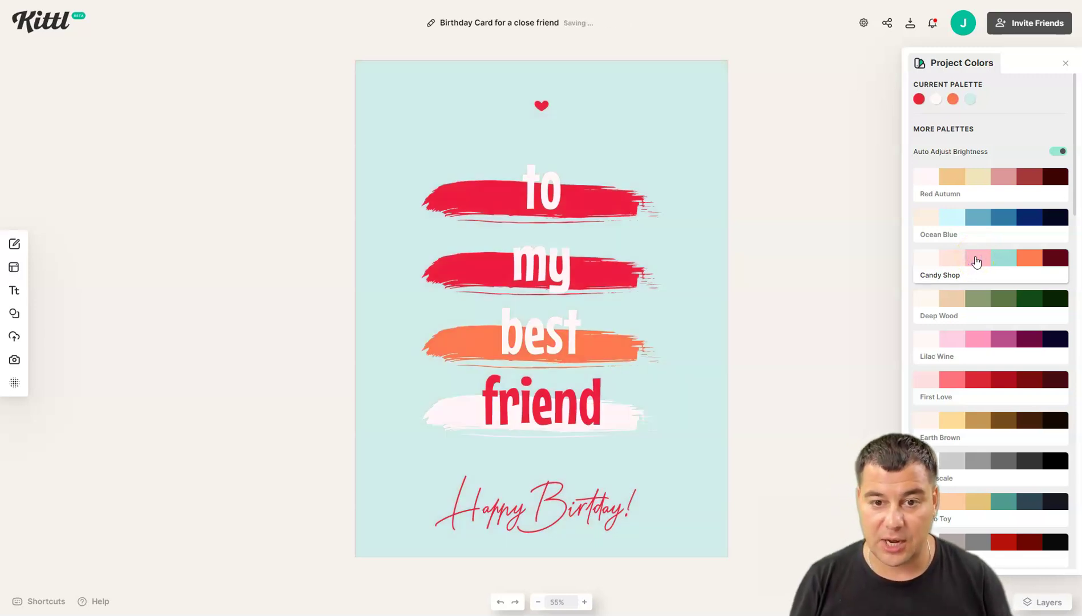
pyautogui.click(976, 310)
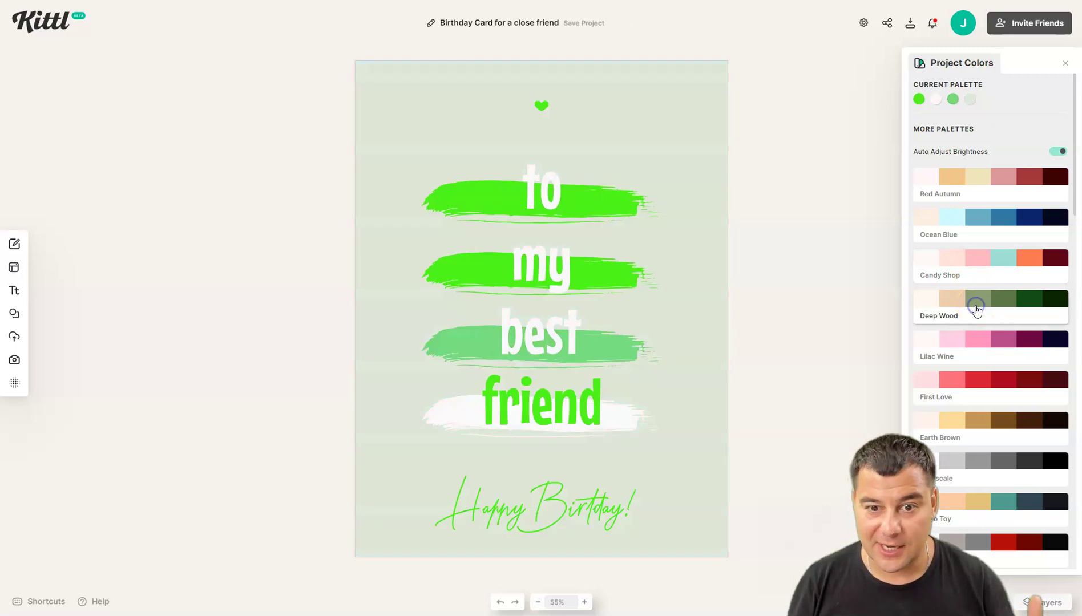
pyautogui.click(985, 346)
pyautogui.click(991, 382)
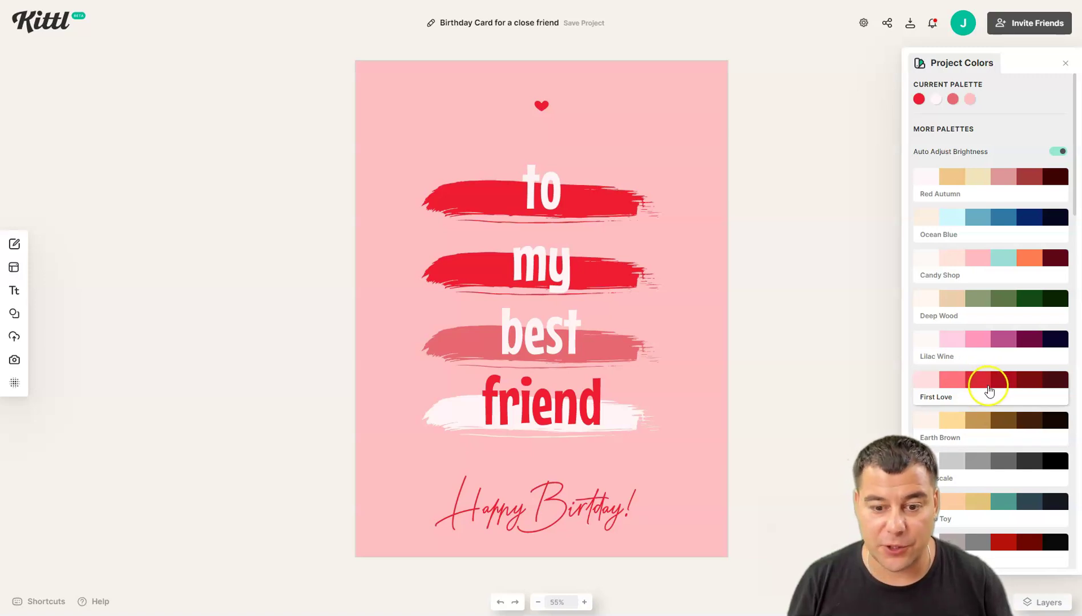
pyautogui.click(980, 425)
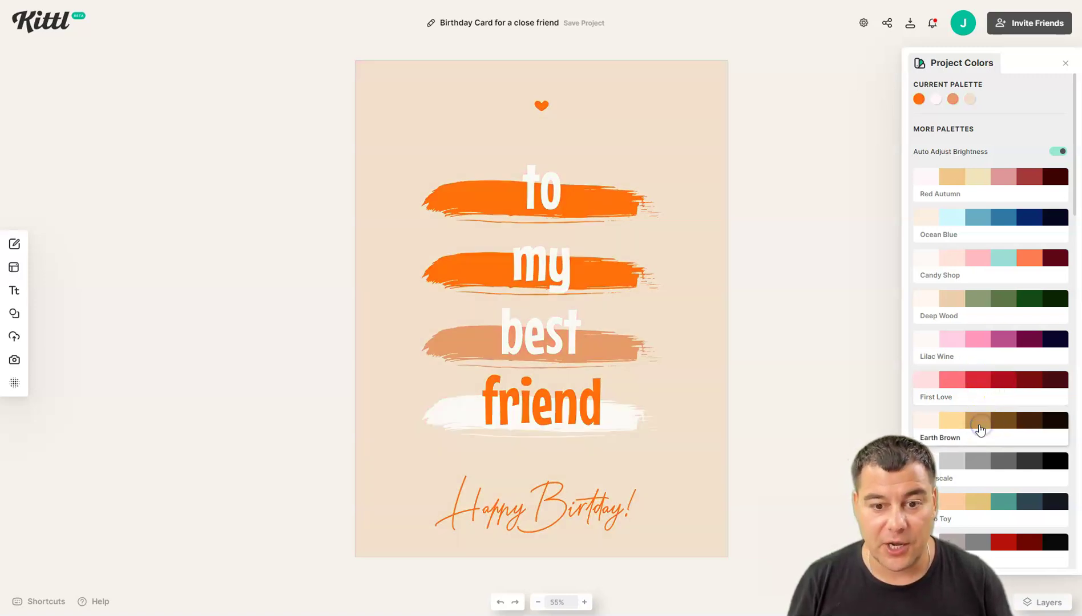
# - Preview Grayscale, Retro Toy, Red Stone and Cold Forest, then apply First Love
pyautogui.scroll(-1, 982, 428)
pyautogui.click(988, 407)
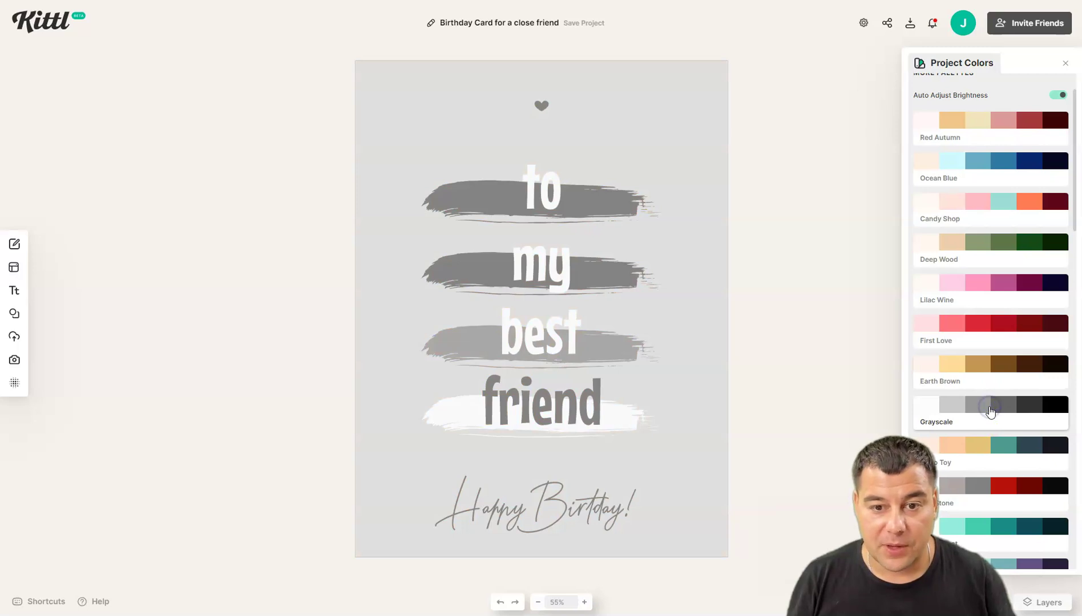
pyautogui.scroll(-3, 990, 411)
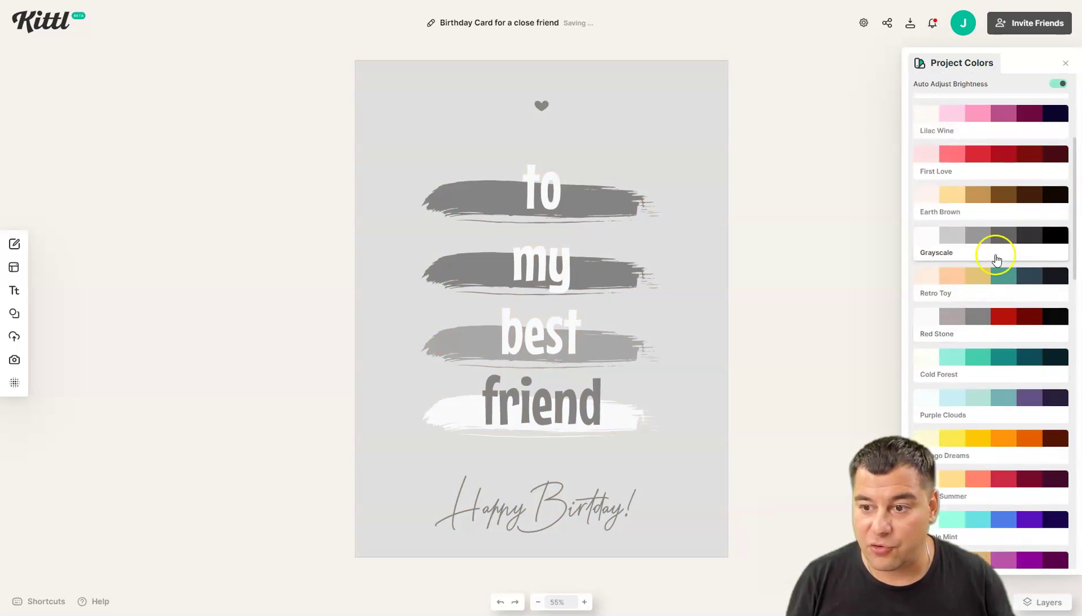
pyautogui.click(984, 292)
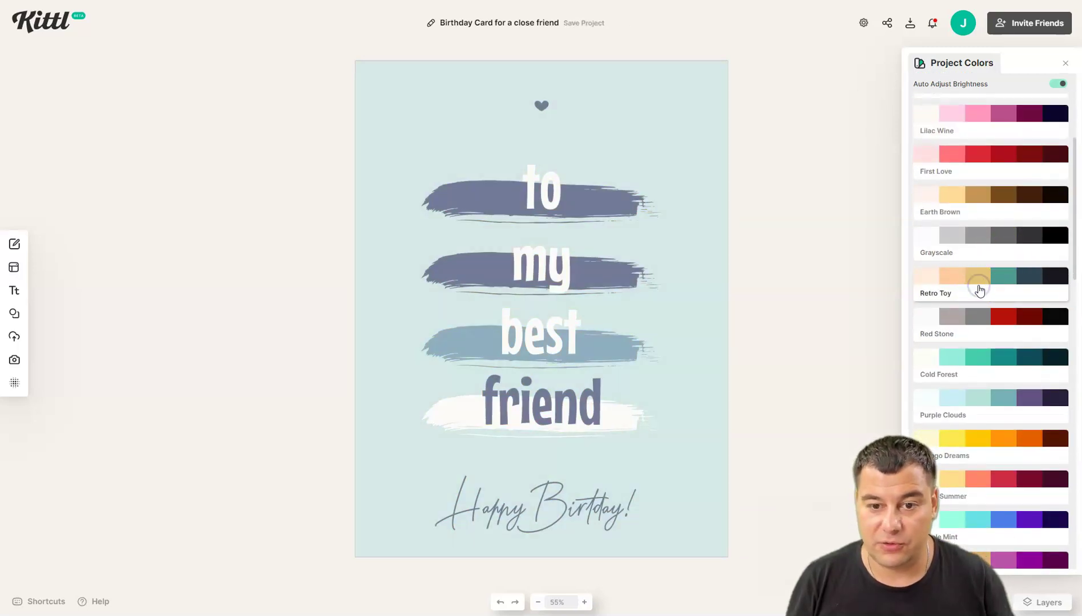
pyautogui.click(980, 329)
pyautogui.click(981, 365)
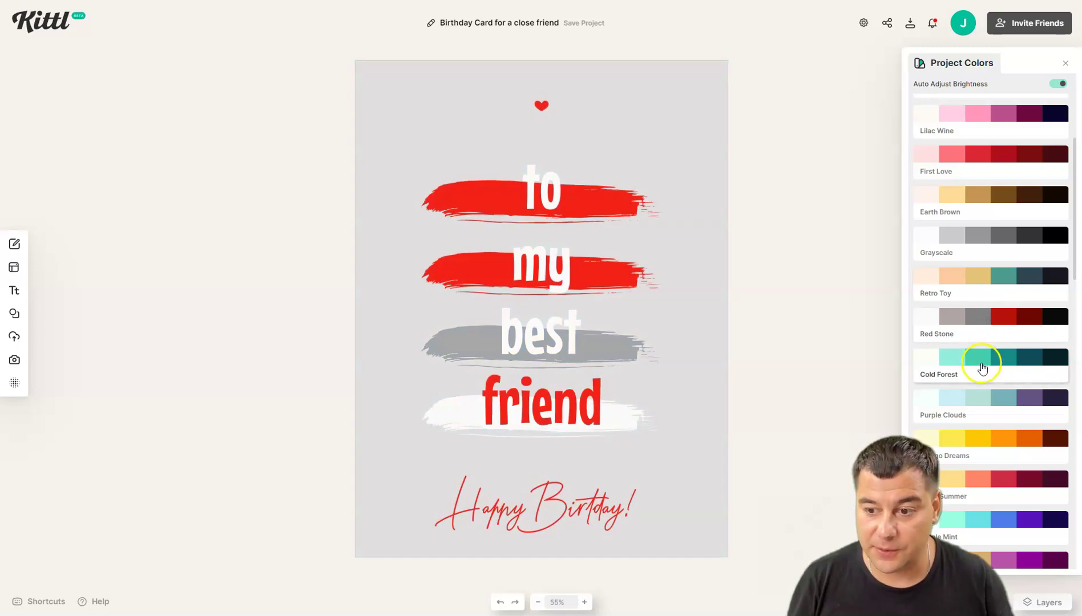
pyautogui.scroll(2, 980, 171)
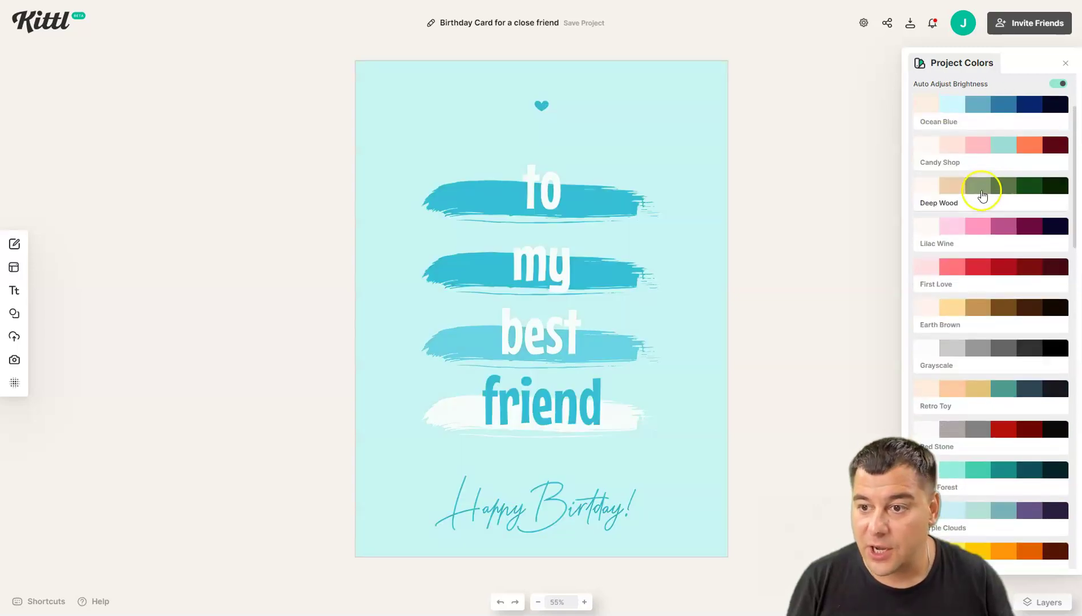
pyautogui.click(977, 290)
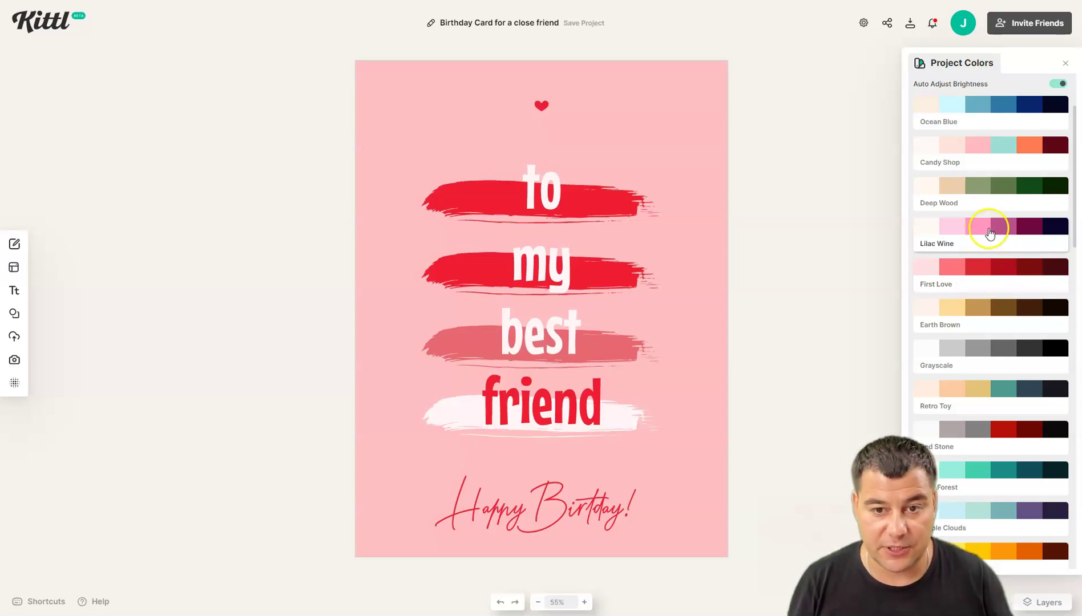
pyautogui.click(531, 179)
# - Set the 'to' and 'my' words in the Blackriver font
pyautogui.click(566, 198)
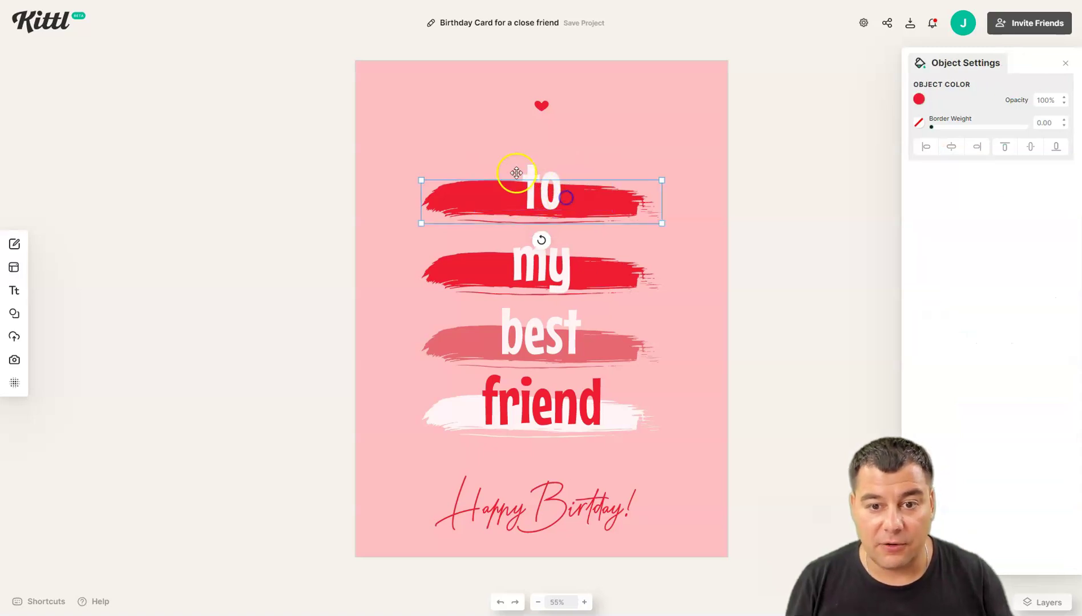
pyautogui.click(541, 188)
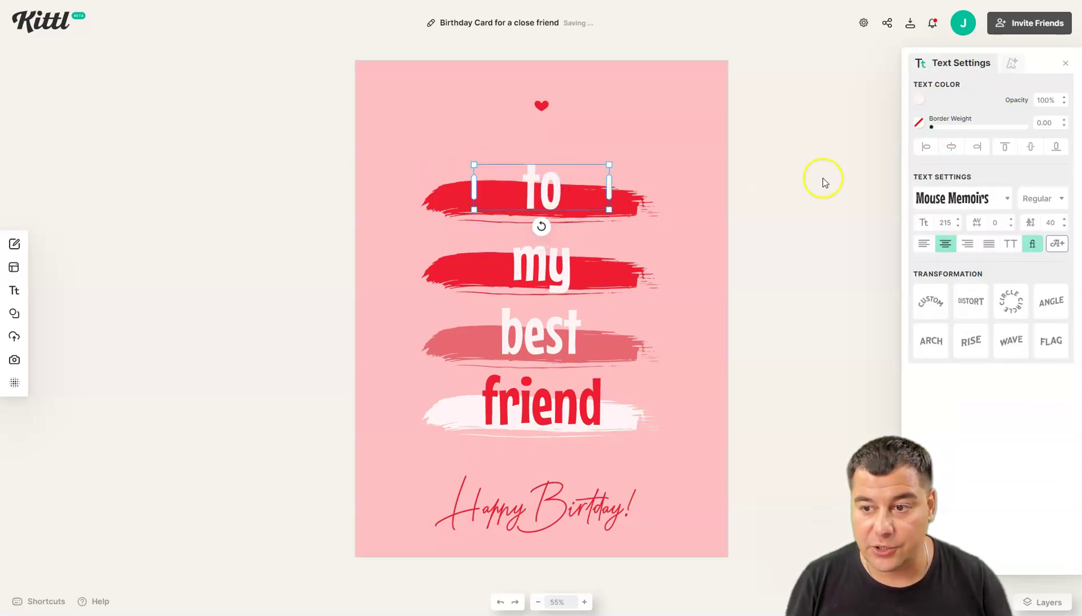
pyautogui.click(1007, 199)
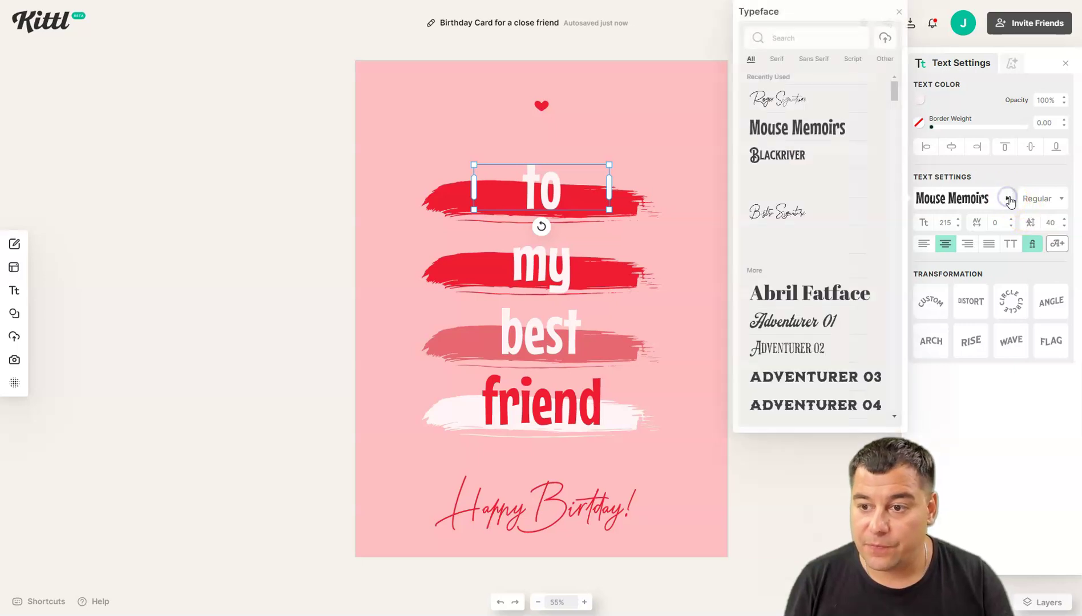
pyautogui.click(802, 155)
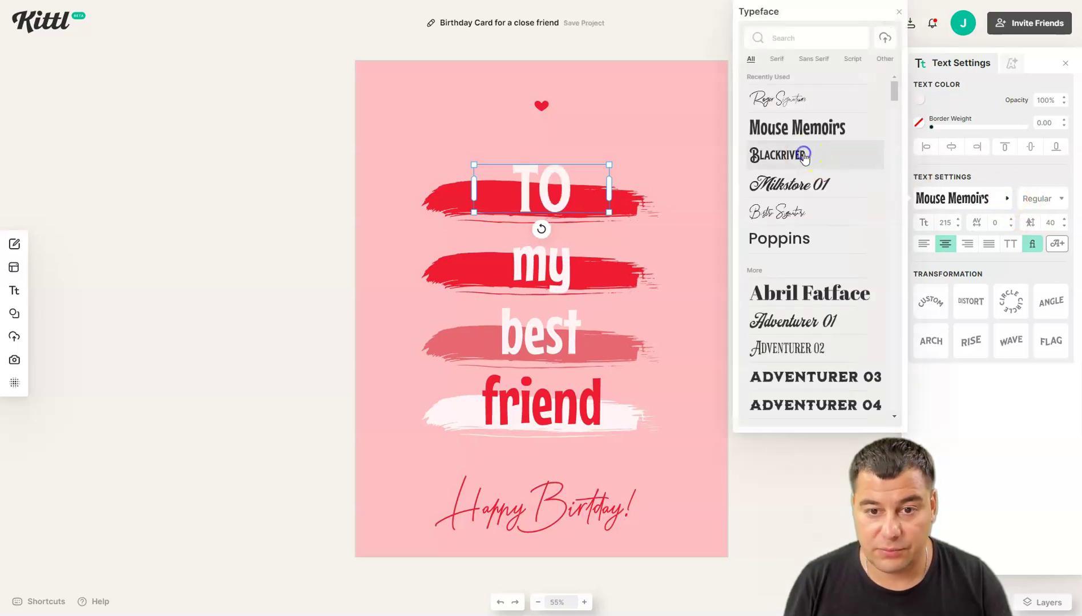
pyautogui.click(533, 273)
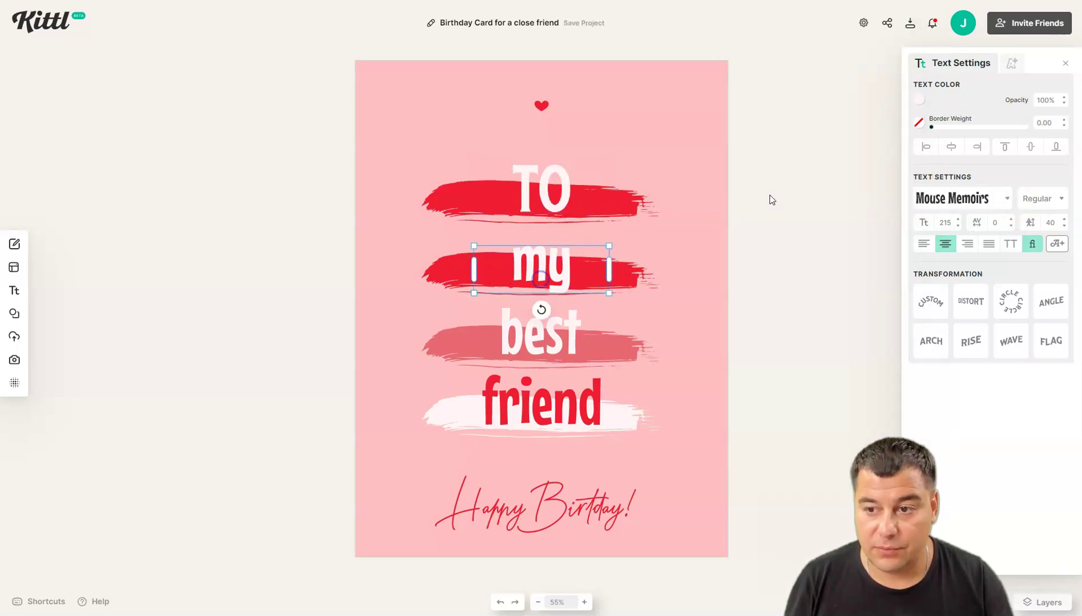
pyautogui.click(1007, 199)
pyautogui.click(776, 99)
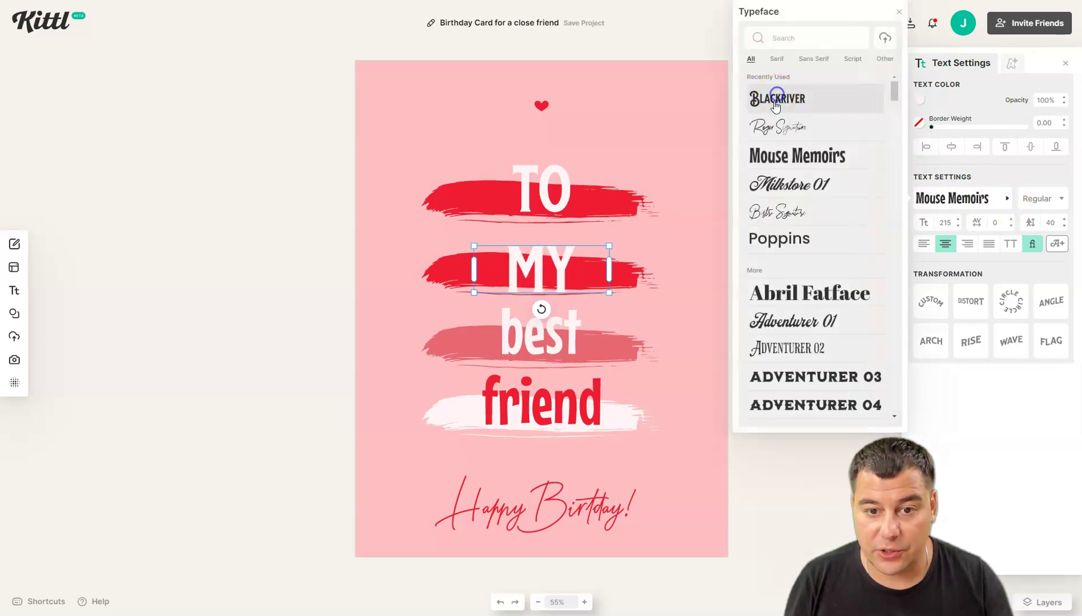
# - Set 'best' and 'friend' in Blackriver too, then deselect the text
pyautogui.click(589, 325)
pyautogui.click(588, 325)
pyautogui.click(1008, 200)
pyautogui.click(776, 99)
pyautogui.click(555, 416)
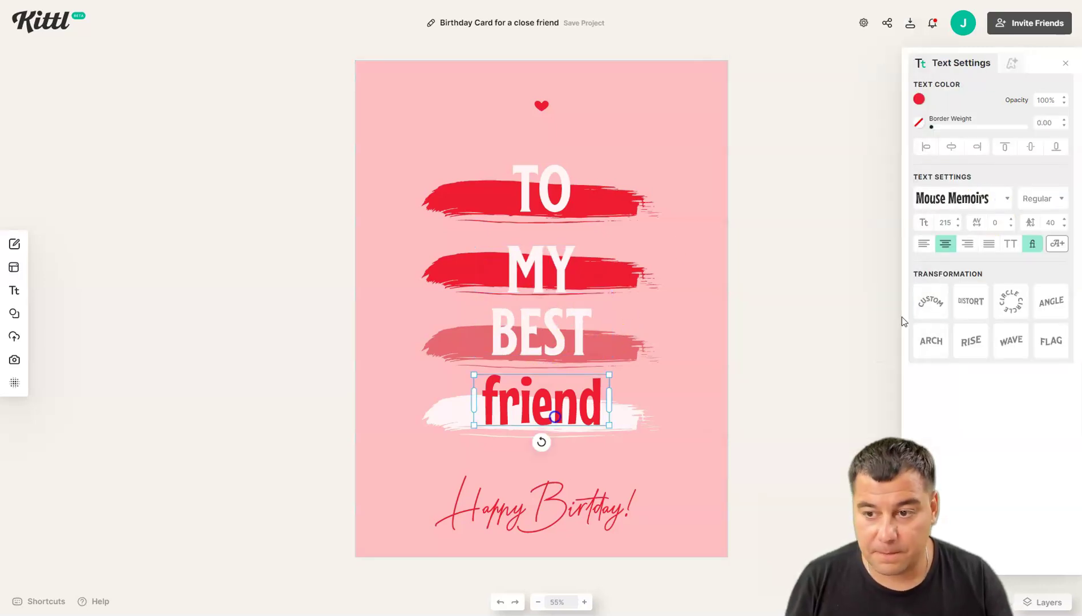
pyautogui.click(1008, 200)
pyautogui.click(776, 99)
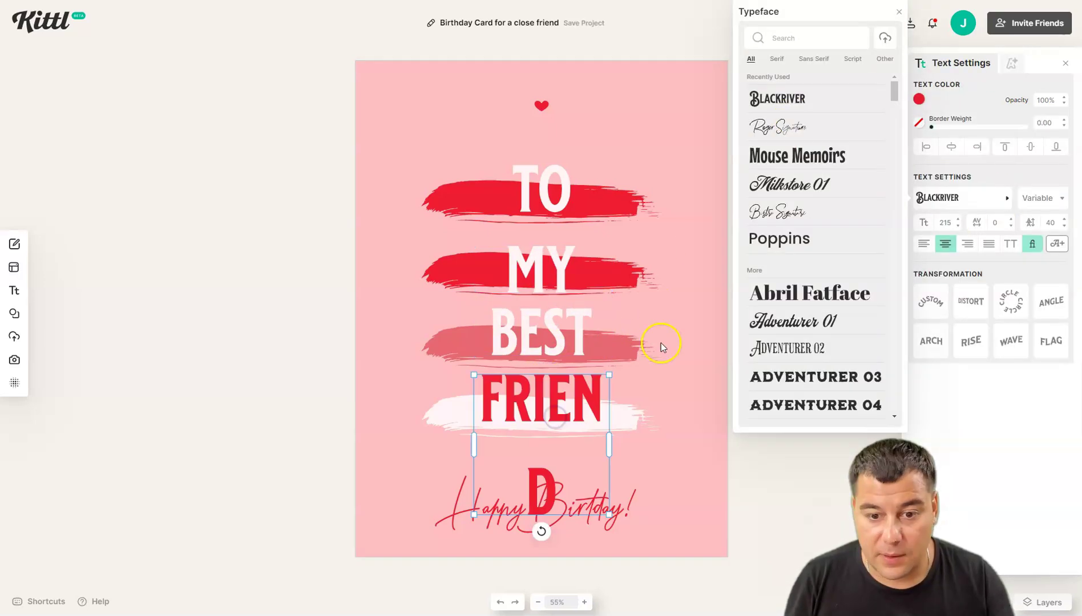
pyautogui.click(688, 444)
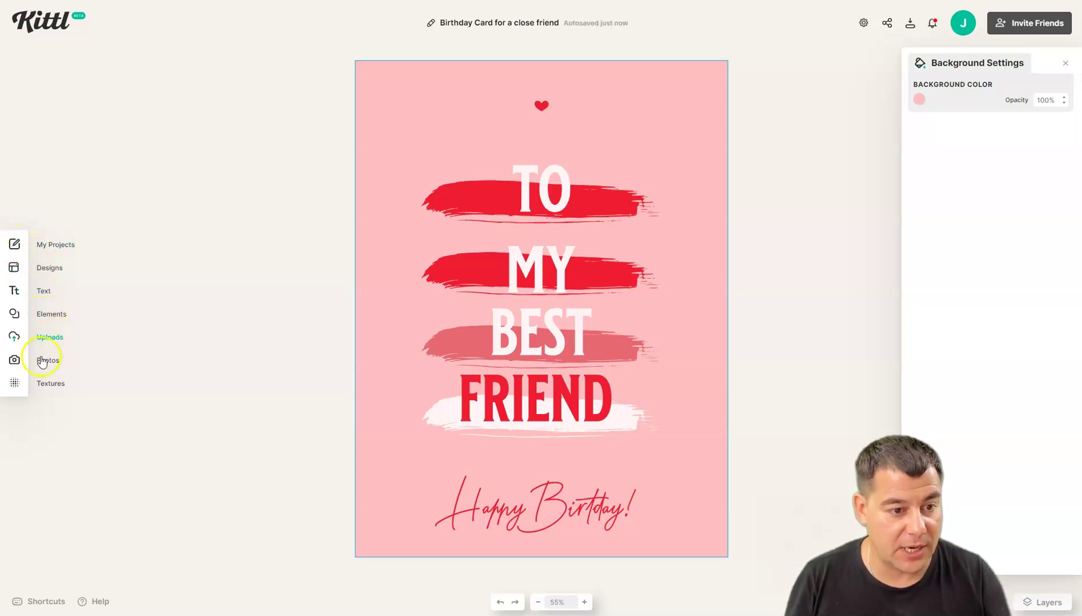
# - Apply a Grunge texture to the card background and lower its opacity to about 18.7
pyautogui.click(29, 387)
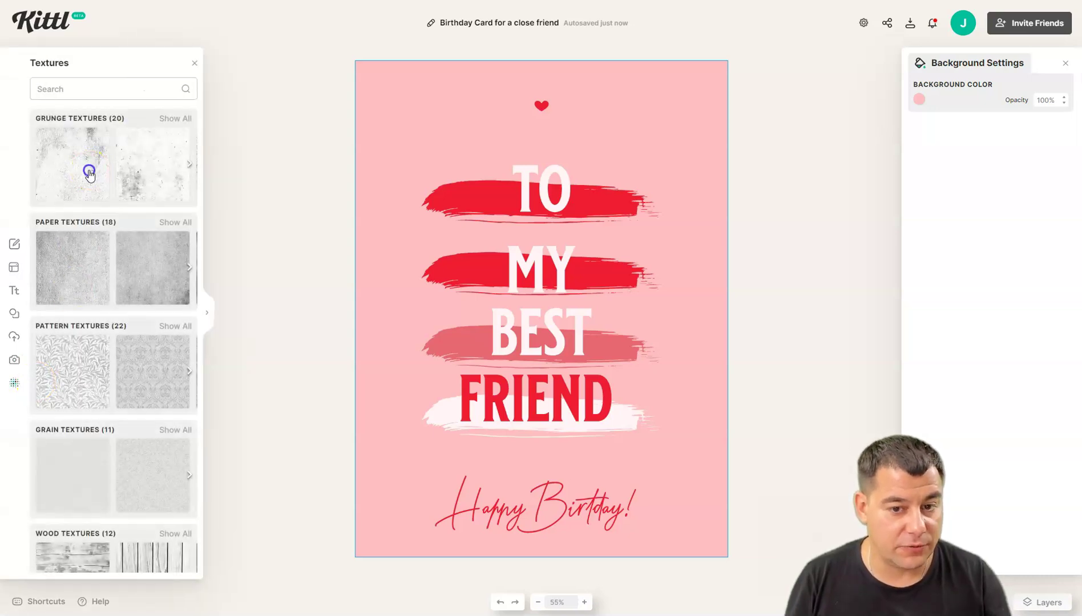
pyautogui.click(89, 172)
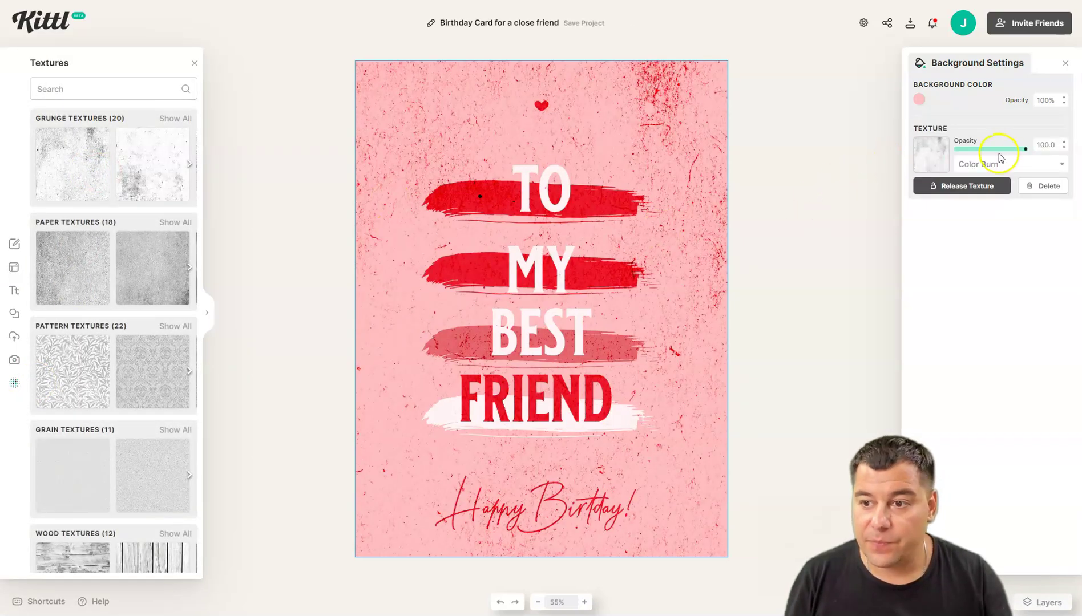
pyautogui.moveTo(1023, 150); pyautogui.dragTo(964, 152)
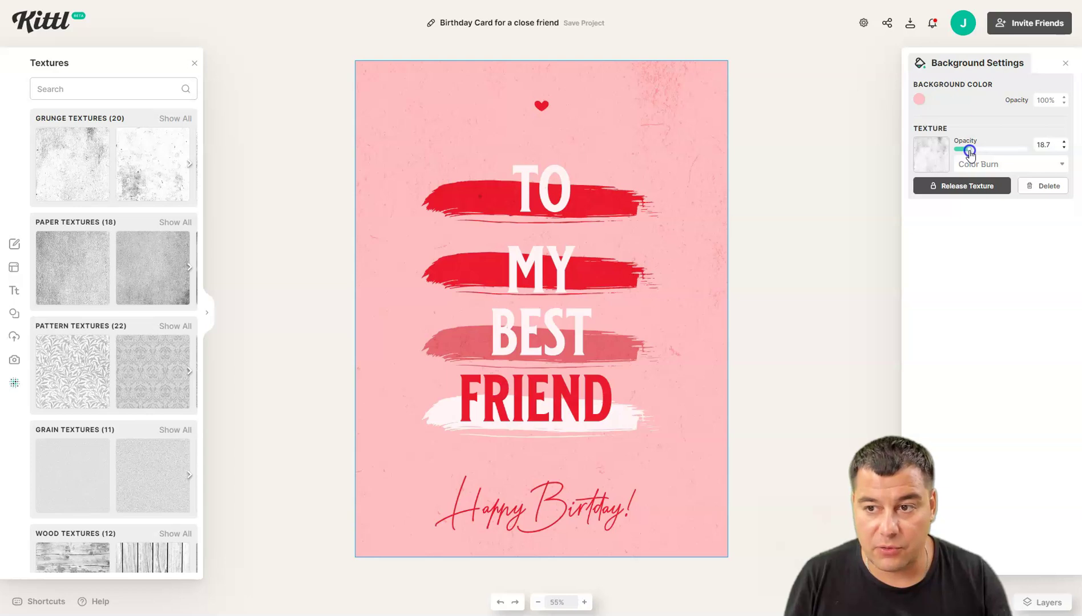
pyautogui.click(579, 128)
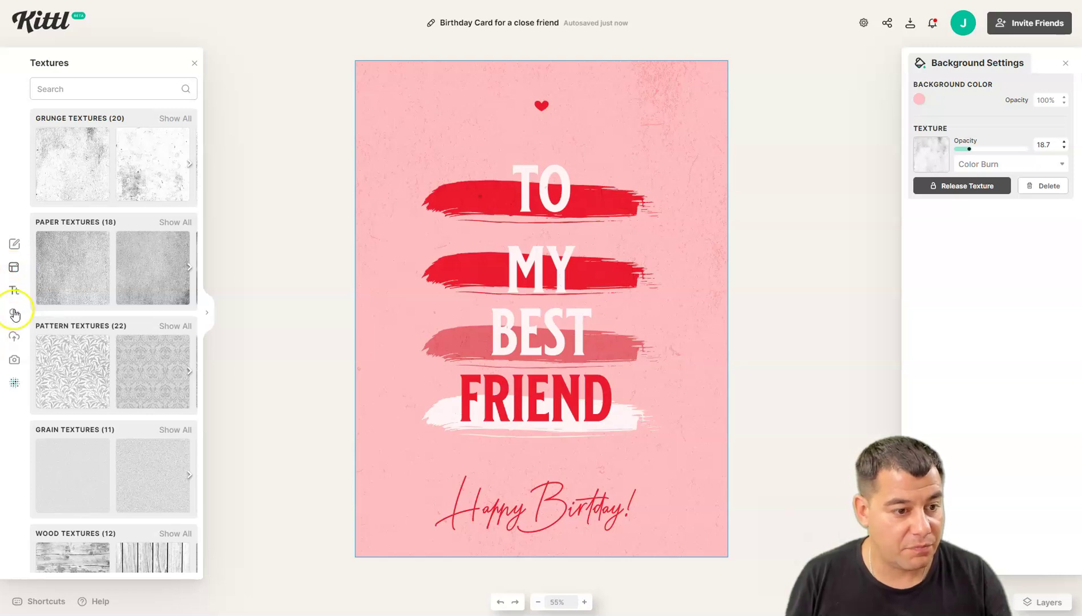
# - Add the red scribbled heart from an Elements 'heart' search and position it over the card's middle
pyautogui.click(14, 314)
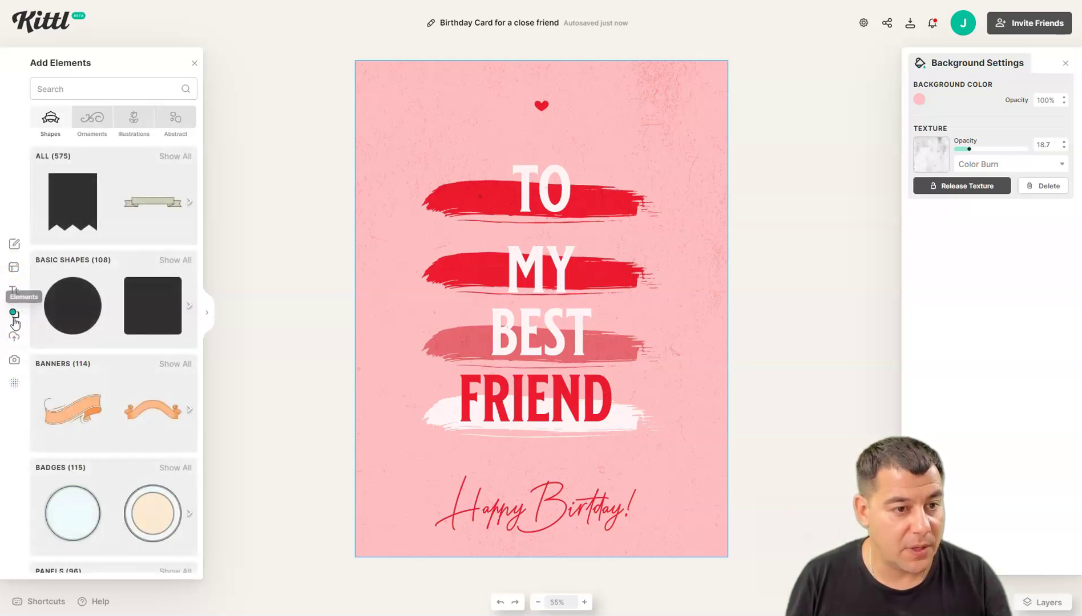
pyautogui.click(89, 93)
pyautogui.write('heart')
pyautogui.press('Return')
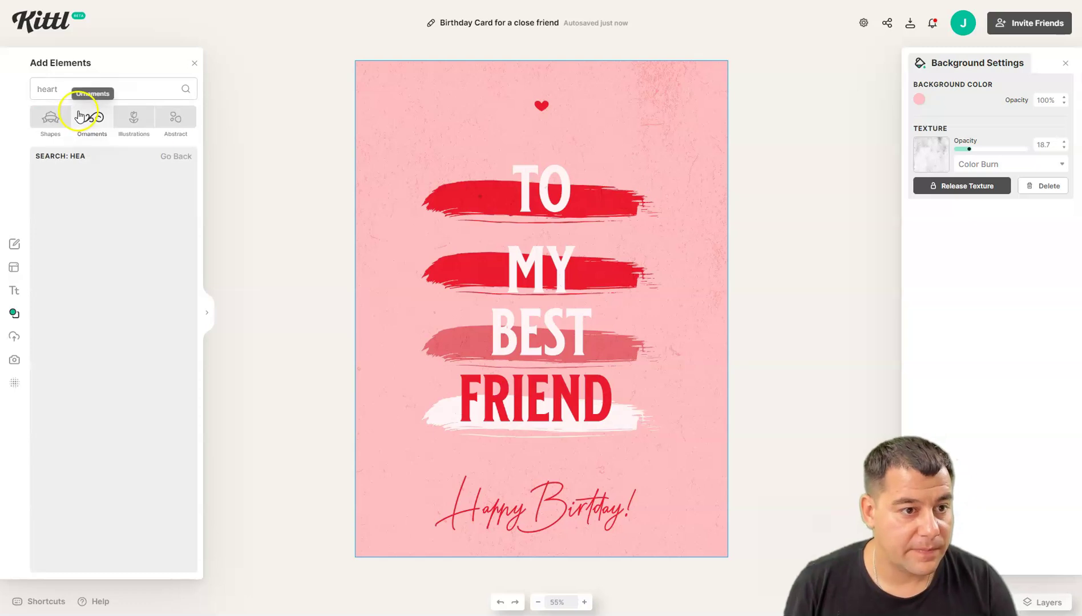
pyautogui.scroll(-7, 126, 288)
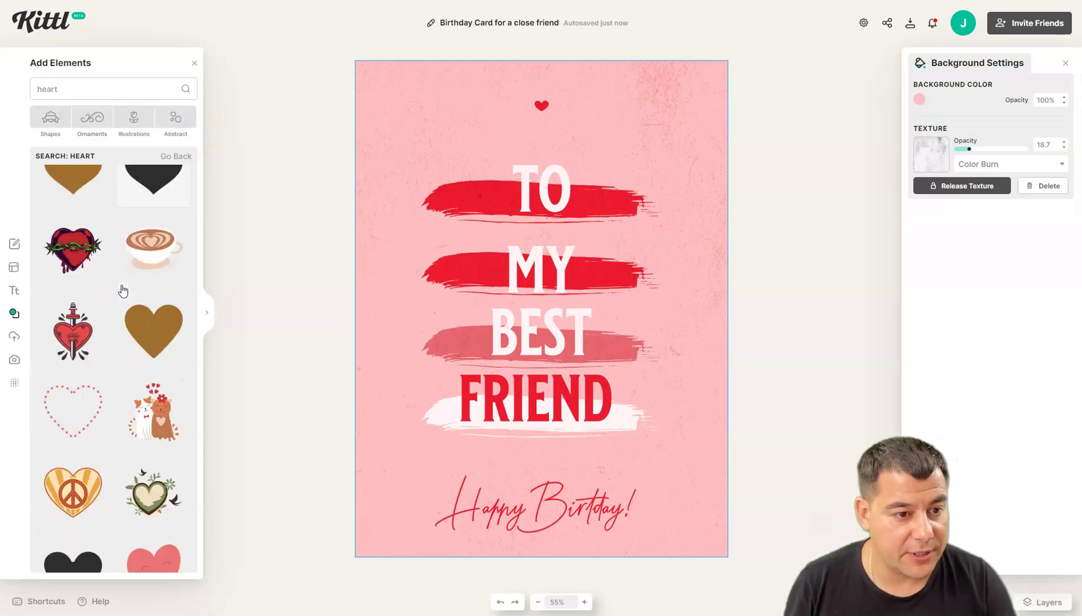
pyautogui.scroll(-7, 123, 290)
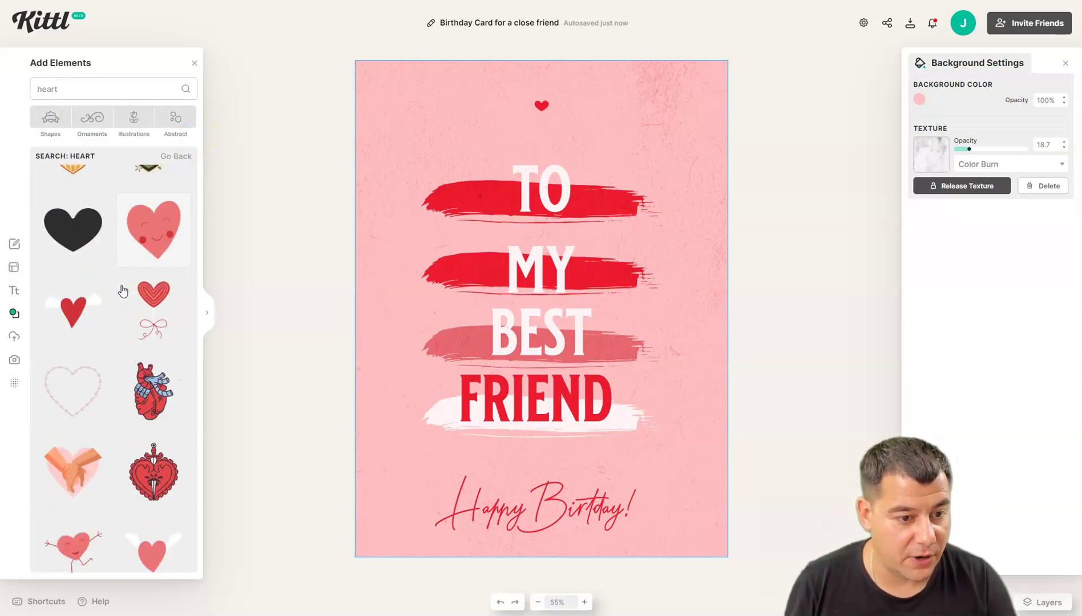
pyautogui.scroll(-6, 122, 291)
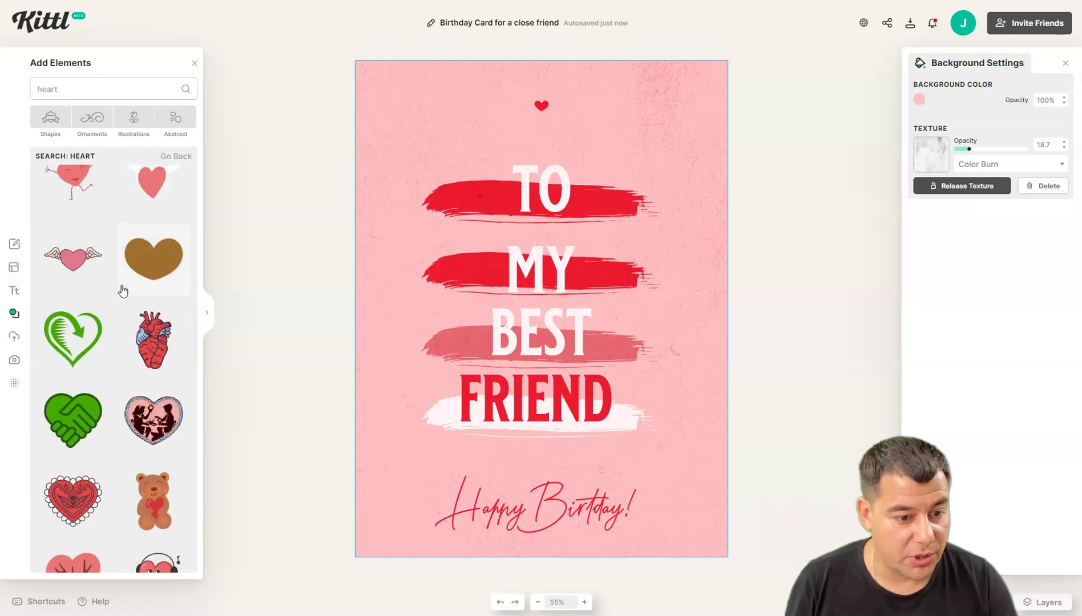
pyautogui.scroll(-6, 122, 288)
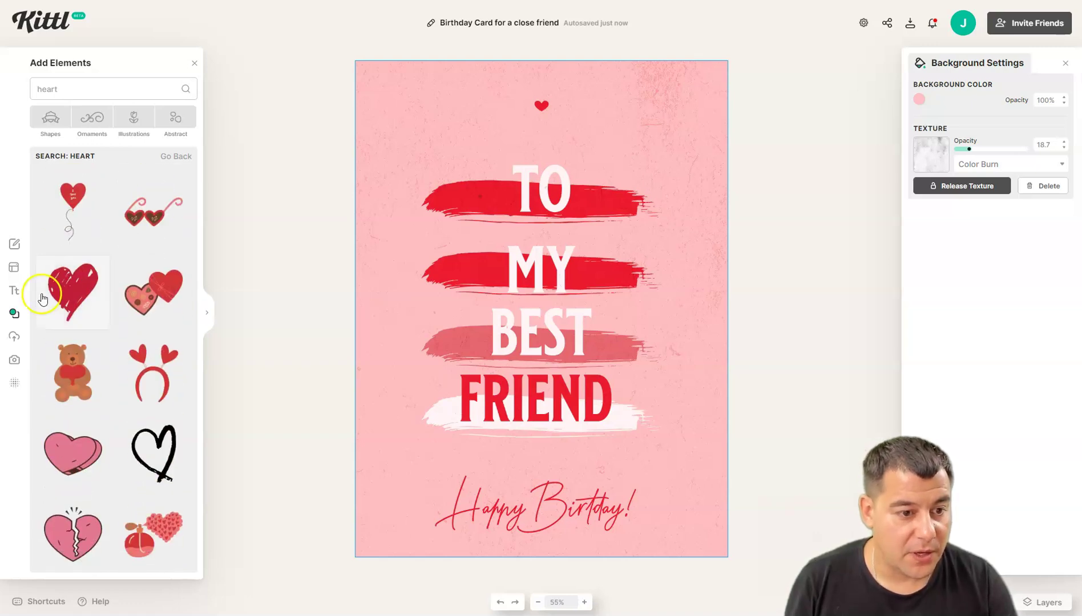
pyautogui.moveTo(66, 301); pyautogui.dragTo(301, 176)
pyautogui.moveTo(546, 244); pyautogui.dragTo(544, 313)
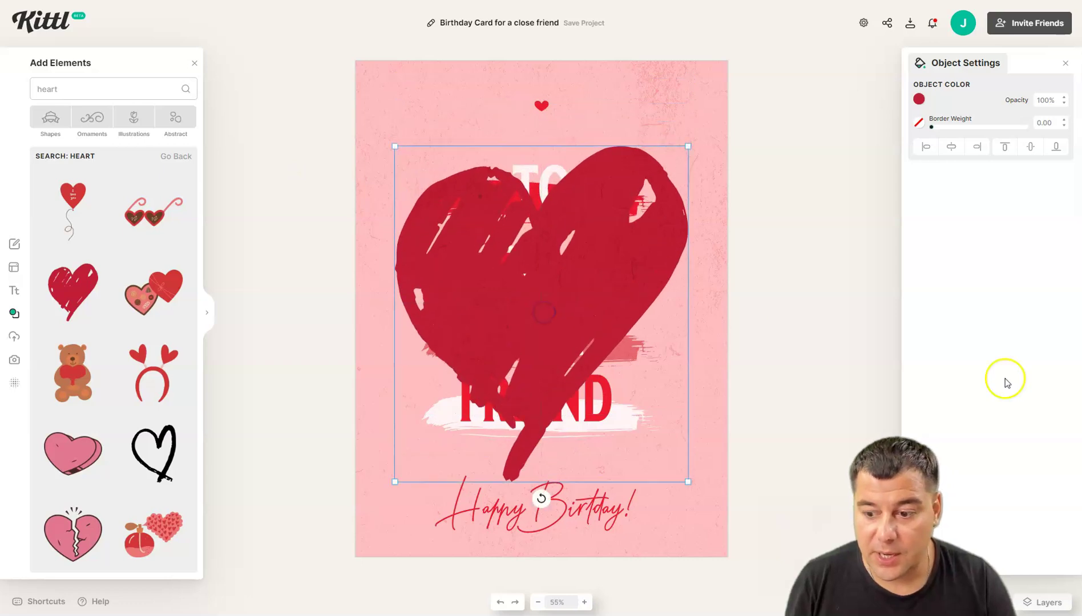
# - Move the heart illustration layer below the text and paint layers and set its opacity to 20%
pyautogui.click(1035, 608)
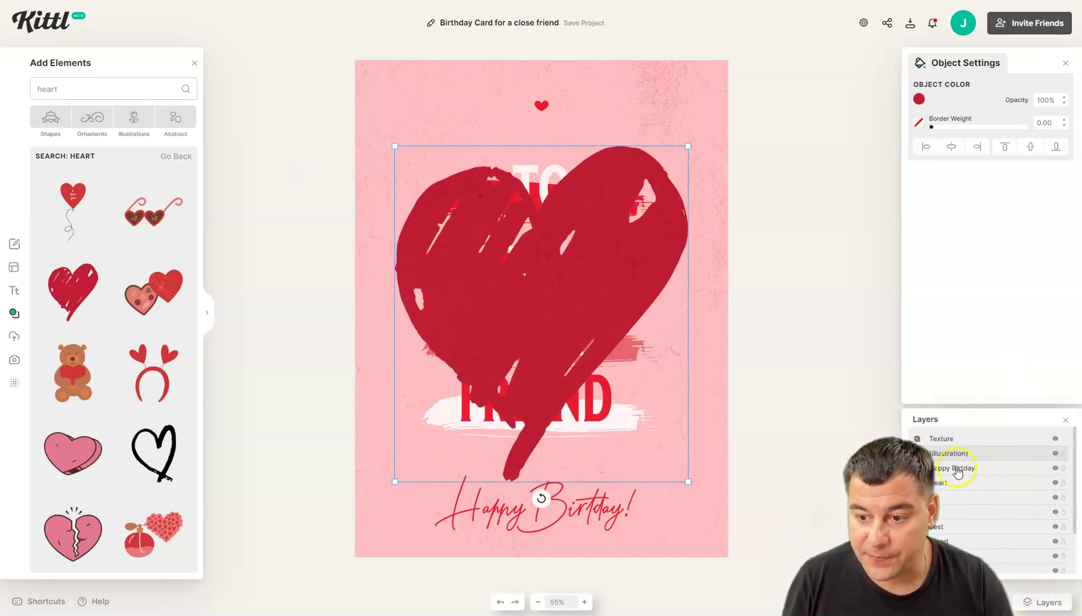
pyautogui.moveTo(982, 456)
pyautogui.mouseDown()
pyautogui.moveTo(998, 579)
pyautogui.moveTo(986, 542)
pyautogui.mouseUp()
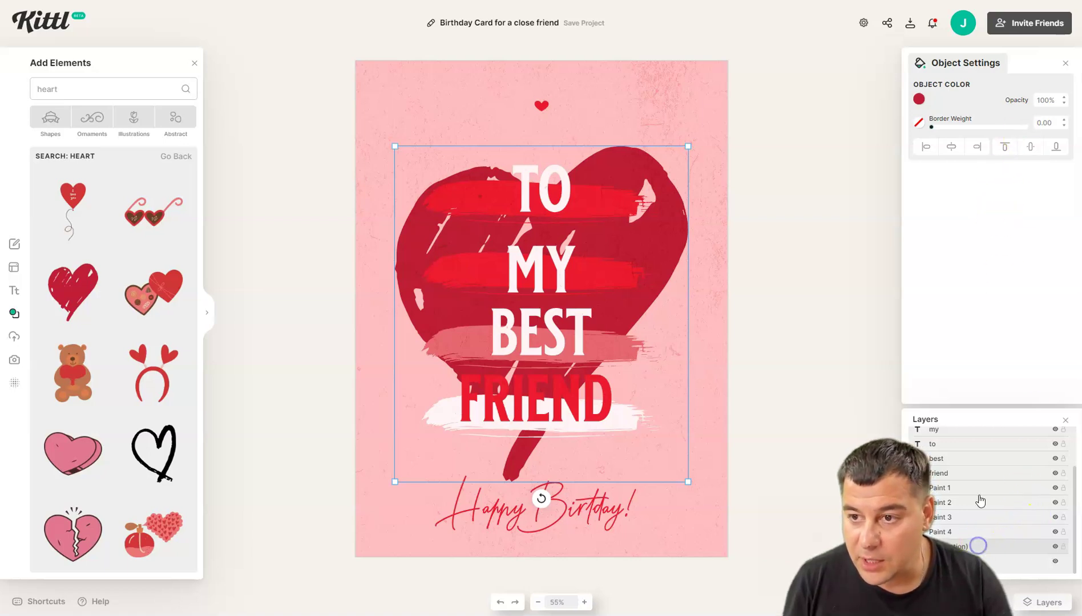
pyautogui.click(1063, 103)
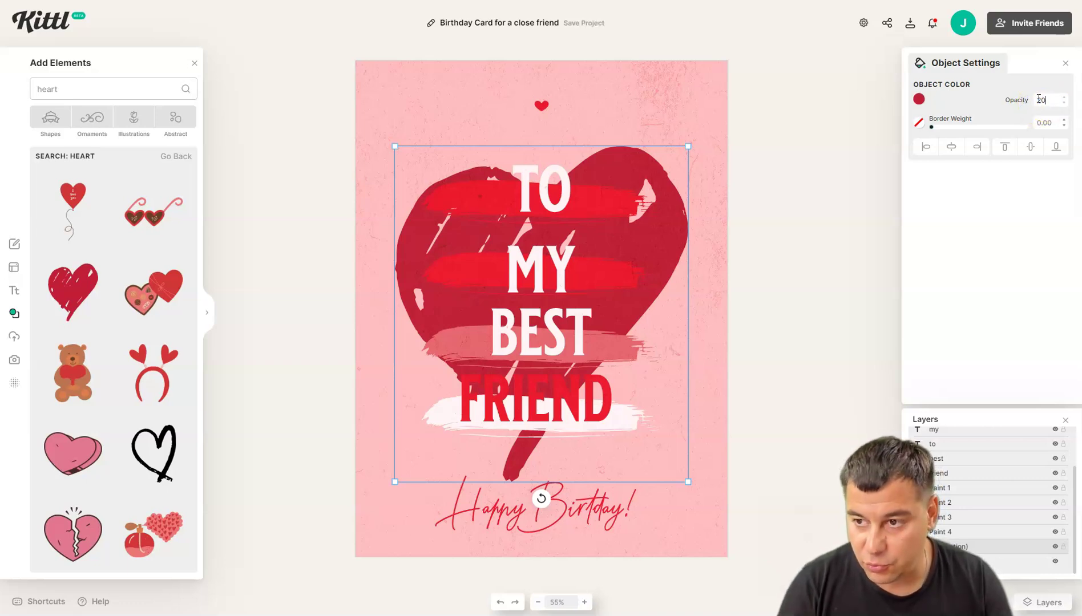
pyautogui.press('Return')
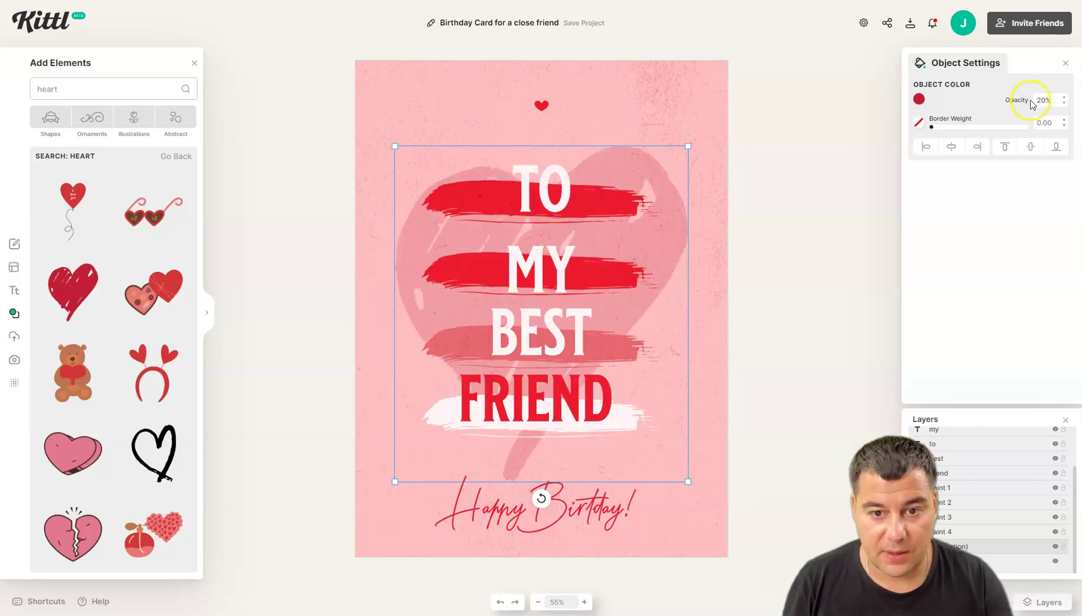
pyautogui.click(821, 240)
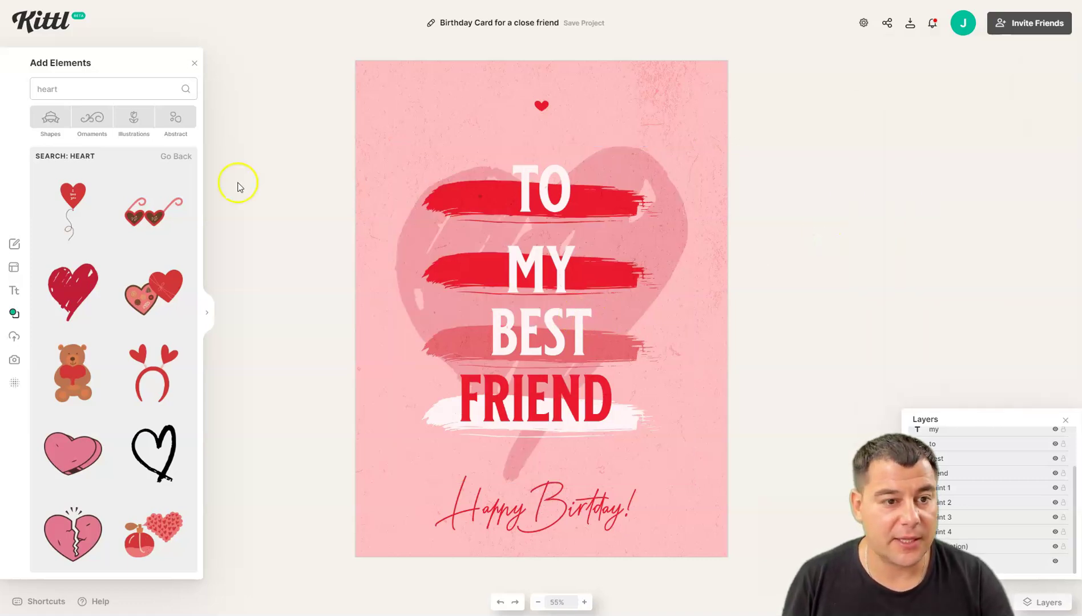
# - Shrink the faded heart, rotate it to -22° and place it beside the right ends of TO and MY
pyautogui.click(194, 63)
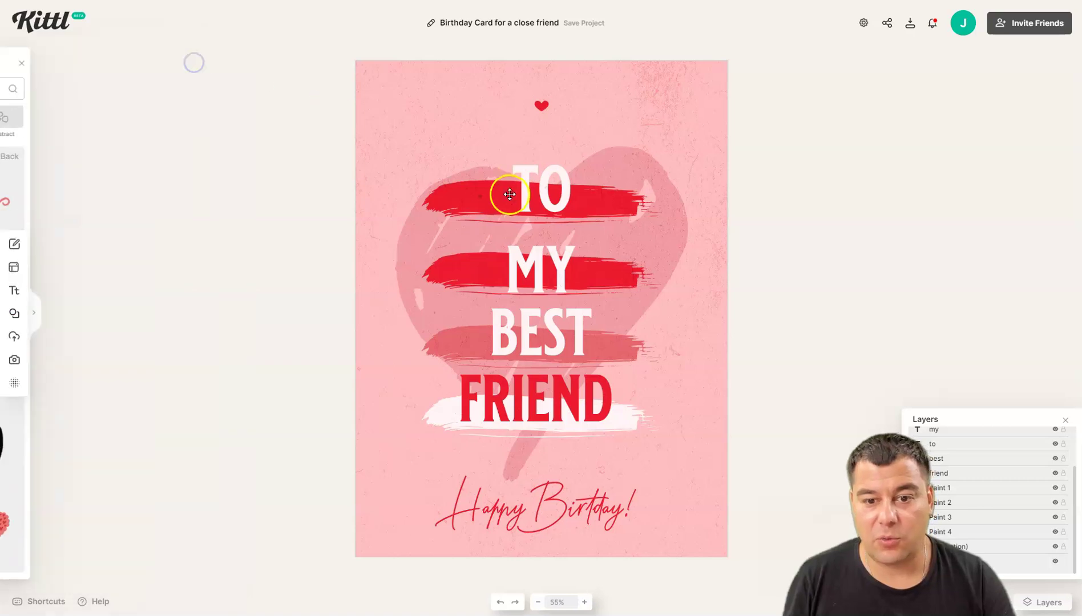
pyautogui.click(666, 247)
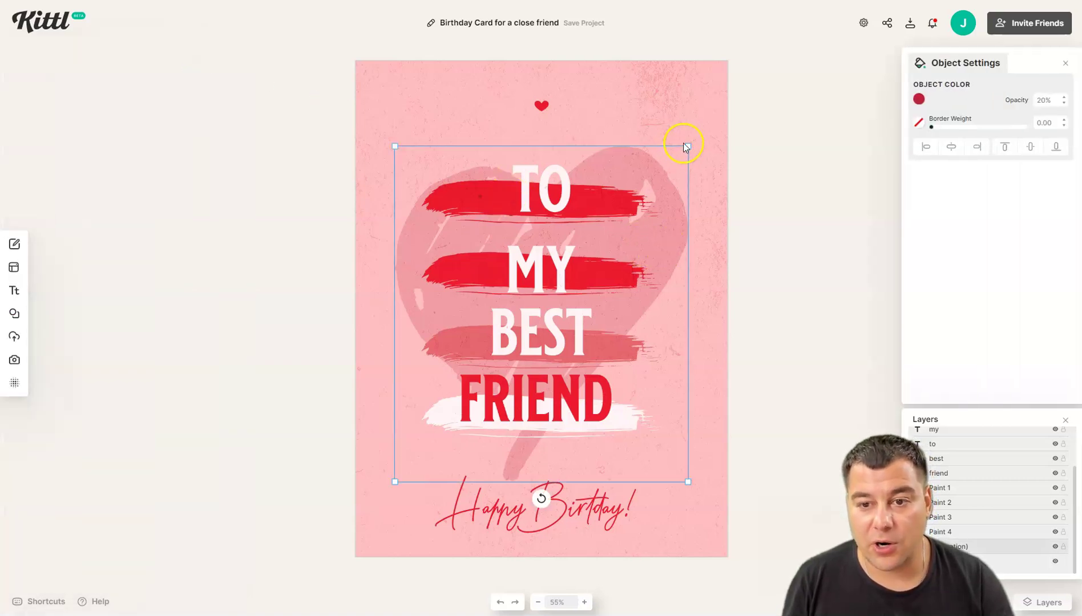
pyautogui.moveTo(688, 145); pyautogui.dragTo(695, 200)
pyautogui.moveTo(701, 315); pyautogui.dragTo(731, 315)
pyautogui.moveTo(674, 232); pyautogui.dragTo(683, 245)
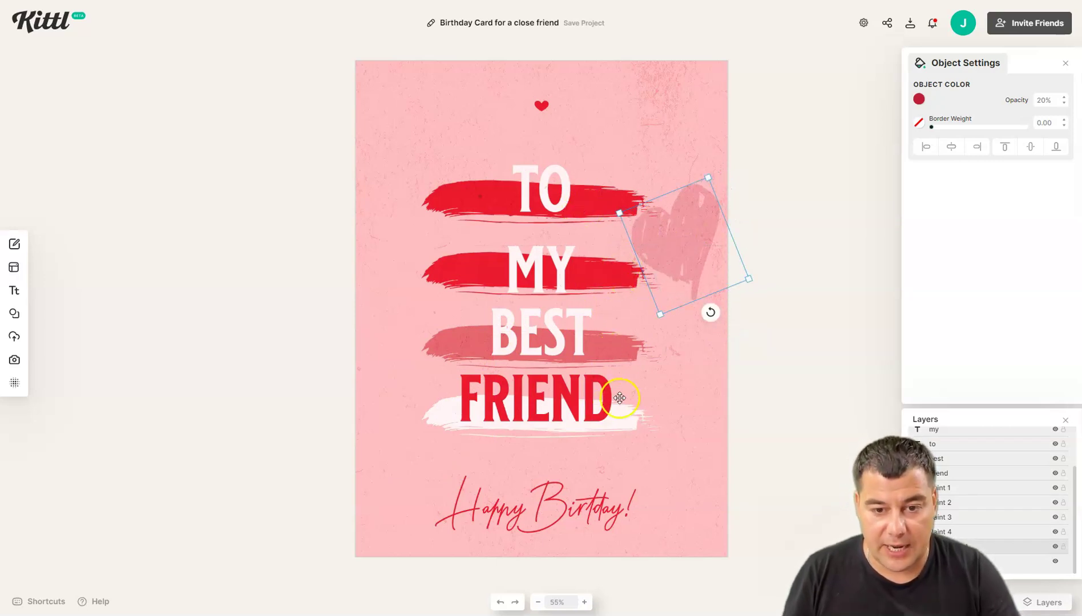
pyautogui.click(528, 180)
# - Recolour the Paint 1 brush stroke behind TO to deep red, hex bf1f1f
pyautogui.click(450, 193)
pyautogui.click(919, 100)
pyautogui.click(888, 150)
pyautogui.moveTo(827, 240); pyautogui.dragTo(799, 237)
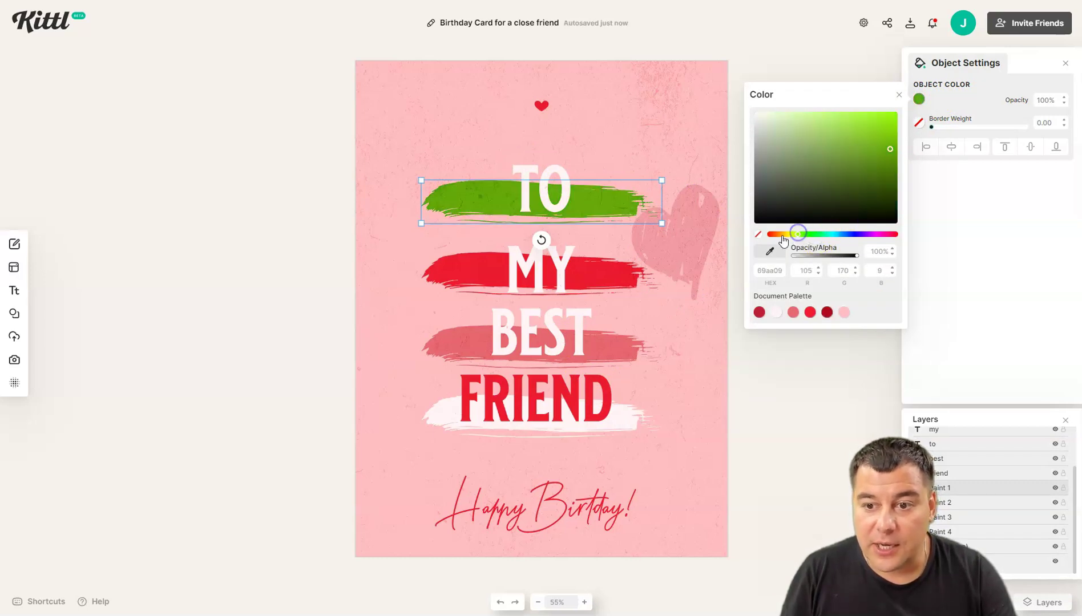
pyautogui.click(777, 235)
pyautogui.moveTo(804, 198); pyautogui.dragTo(835, 166)
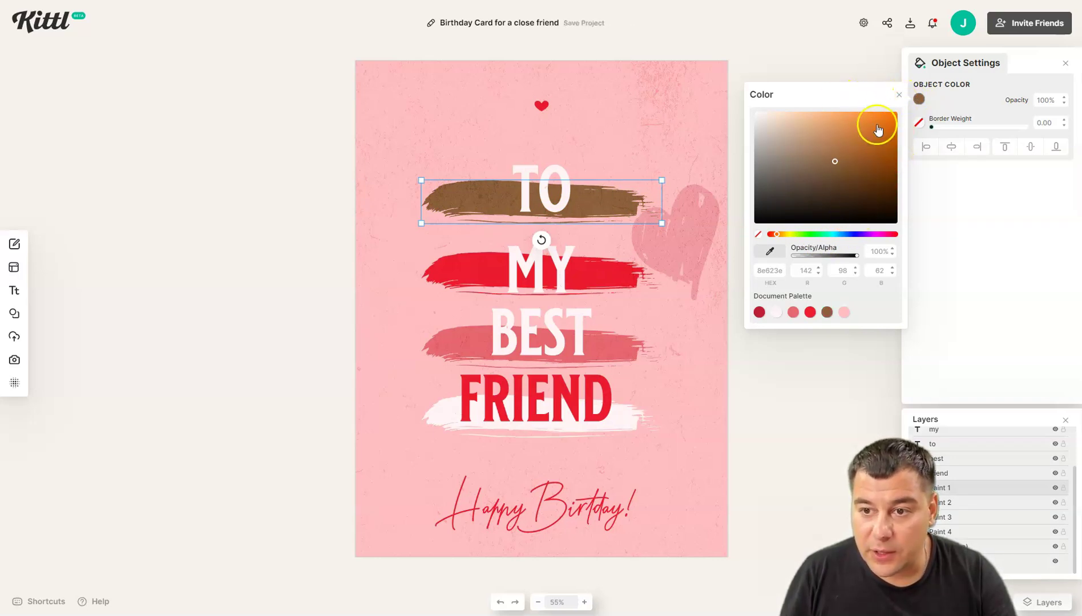
pyautogui.click(771, 234)
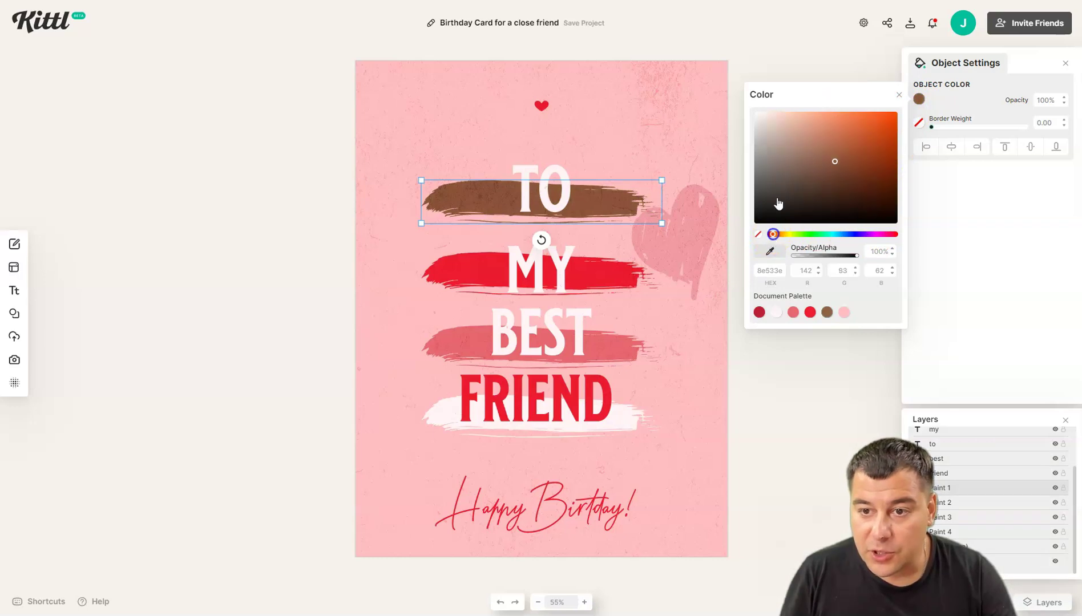
pyautogui.moveTo(856, 130)
pyautogui.mouseDown()
pyautogui.moveTo(882, 121)
pyautogui.moveTo(891, 140)
pyautogui.moveTo(879, 168)
pyautogui.moveTo(874, 140)
pyautogui.mouseUp()
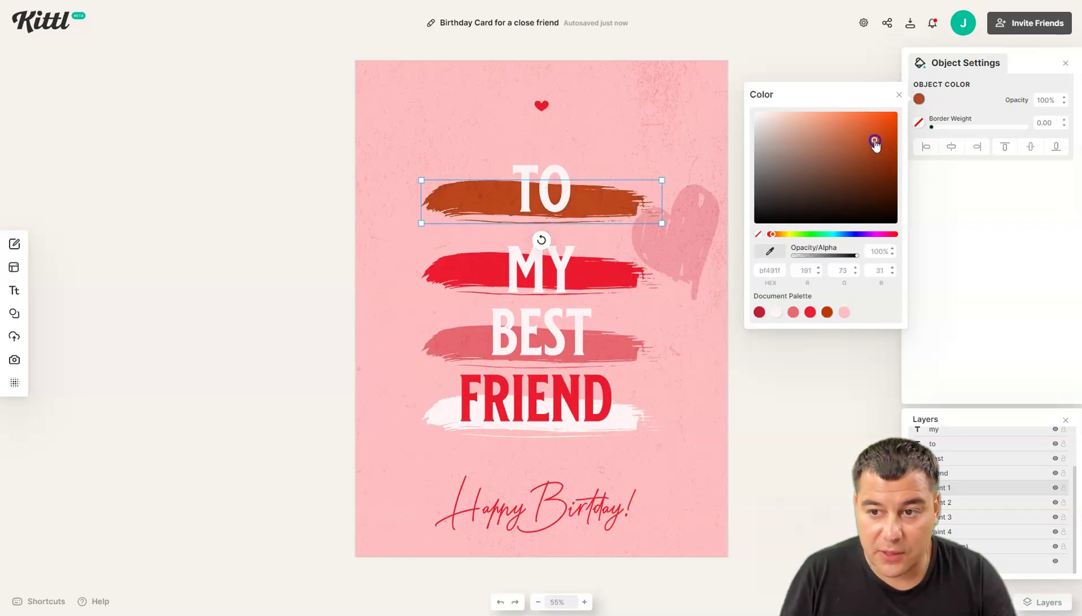
pyautogui.click(769, 235)
pyautogui.moveTo(770, 238); pyautogui.dragTo(767, 236)
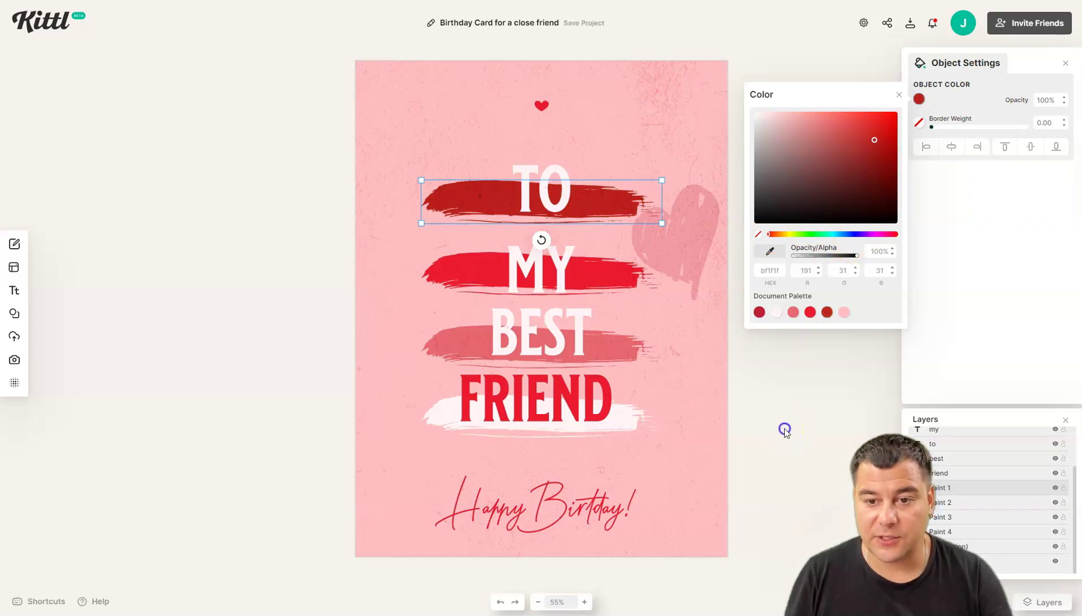
pyautogui.click(785, 386)
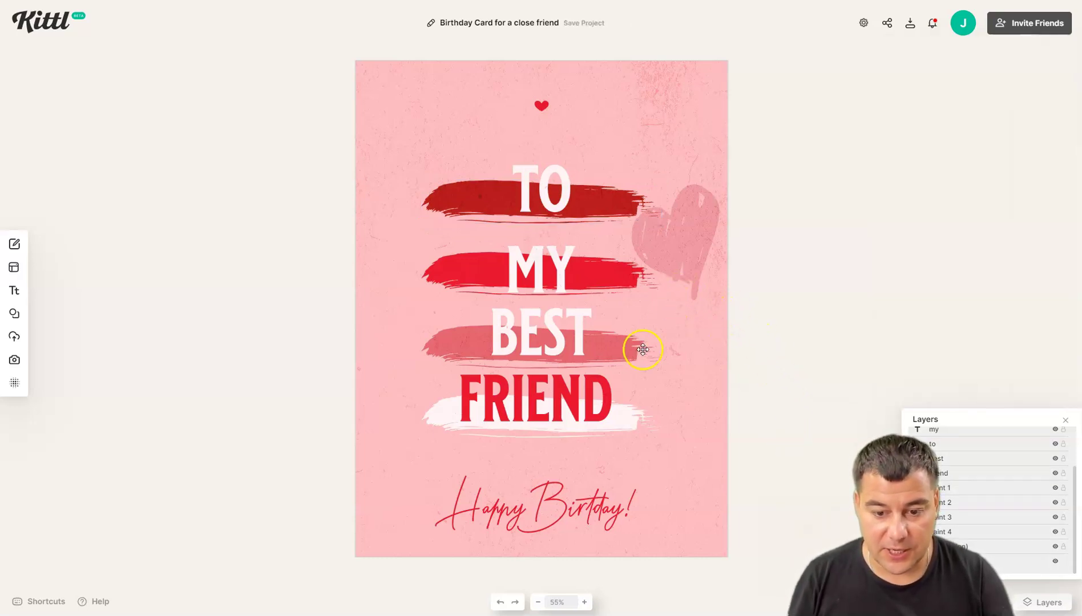
# - Nudge the Happy Birthday! text up slightly and apply a Line Shadow effect to it
pyautogui.click(534, 513)
pyautogui.moveTo(498, 514); pyautogui.dragTo(497, 495)
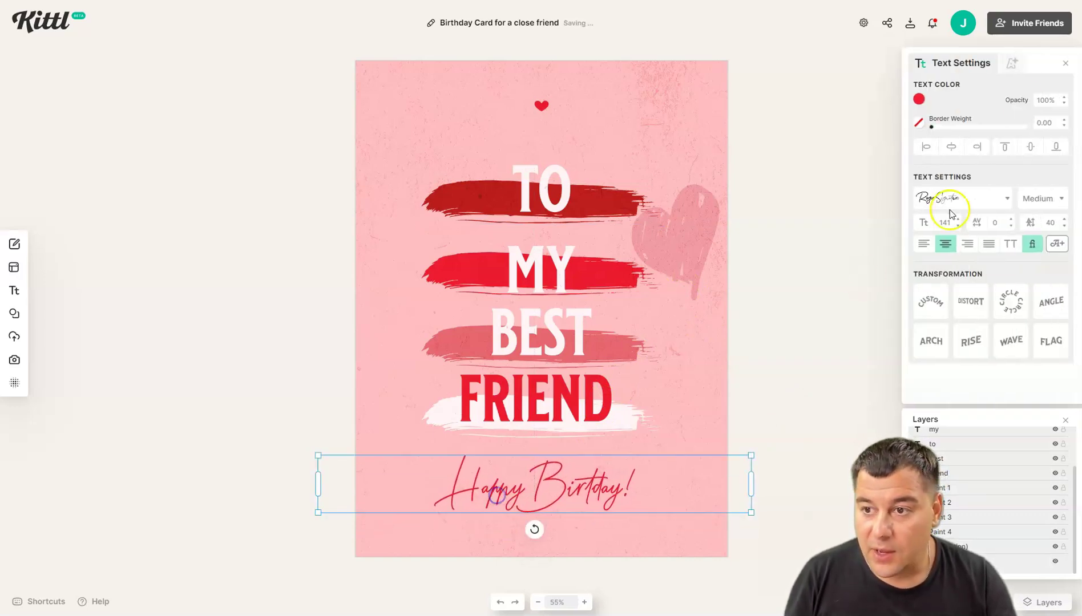
pyautogui.click(1011, 62)
pyautogui.click(977, 113)
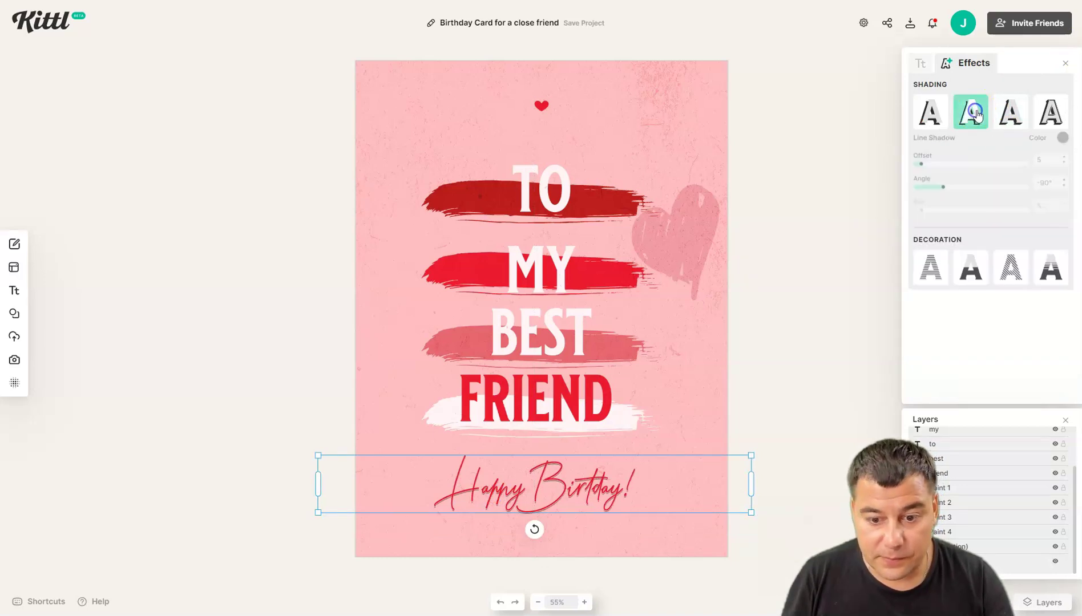
pyautogui.click(851, 223)
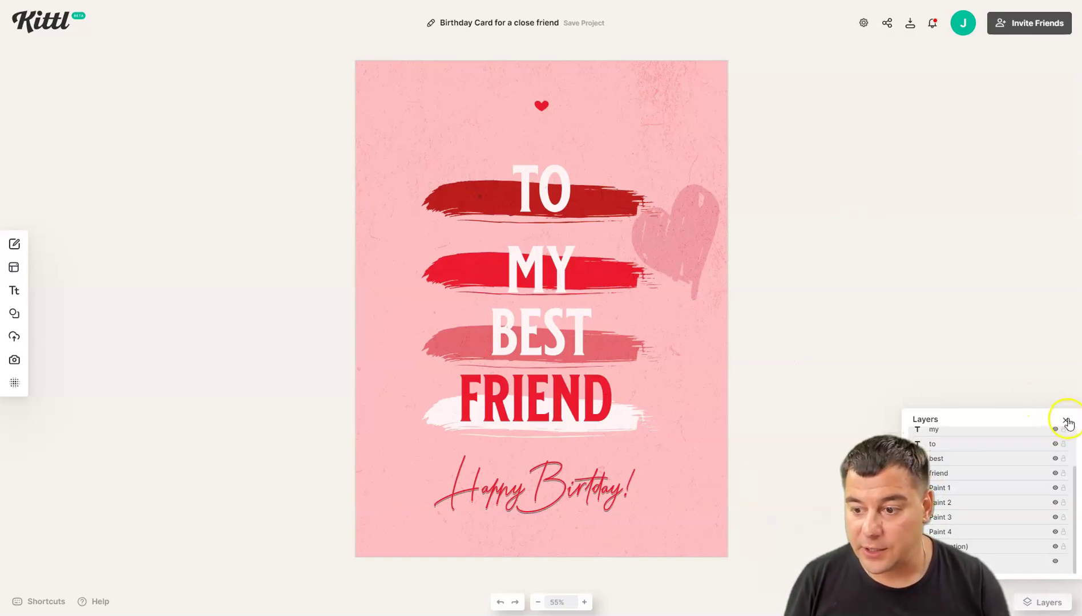
pyautogui.click(1066, 422)
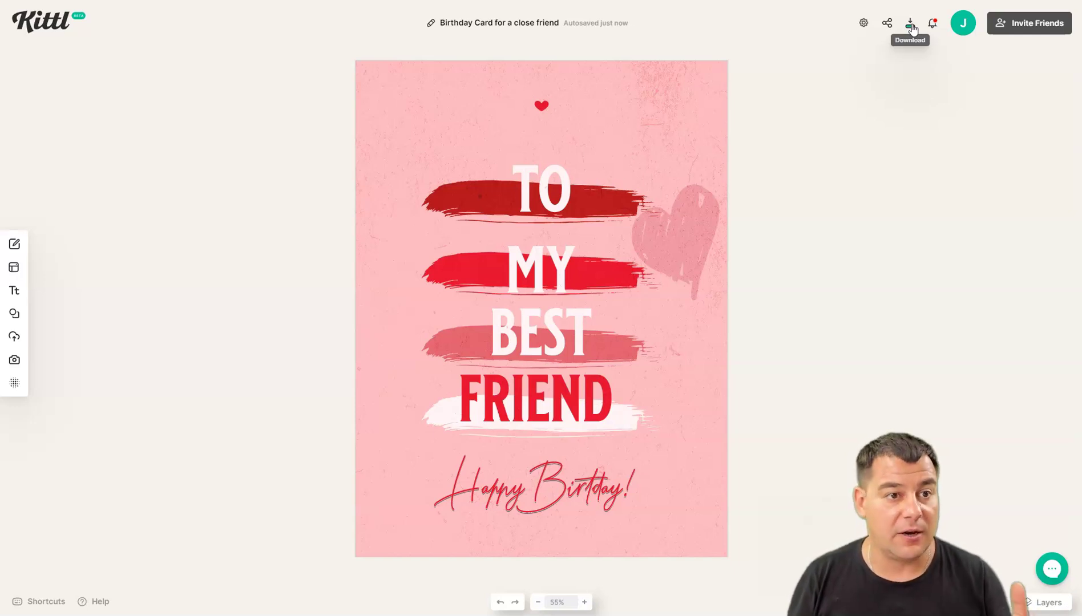
pyautogui.click(908, 68)
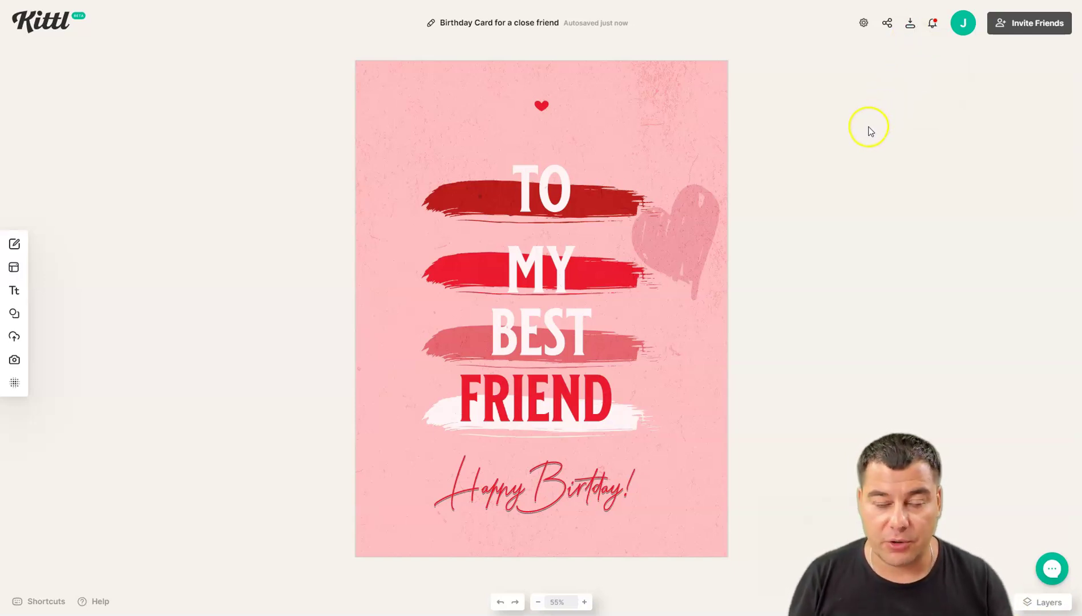